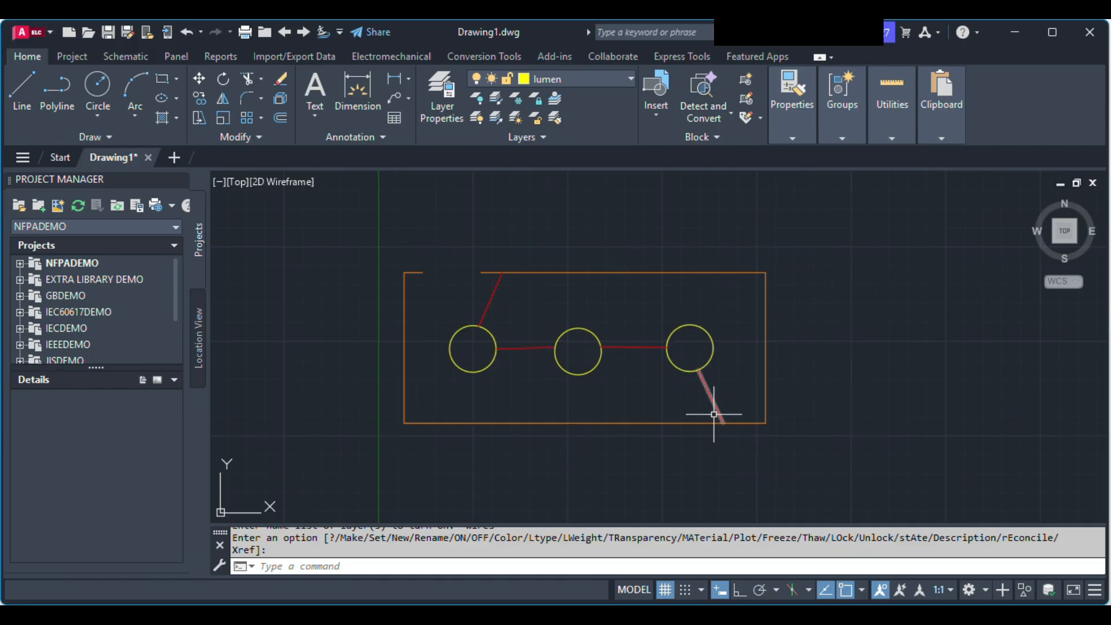
Turn the wires layer off and back on, and freeze and thaw the same layer
click(557, 84)
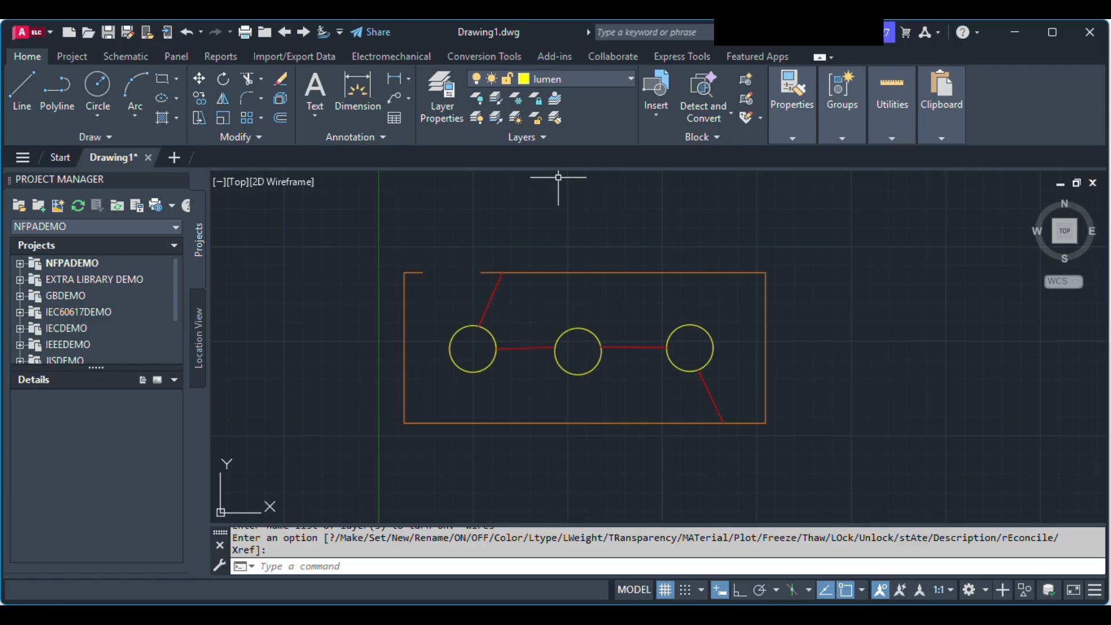
click(606, 82)
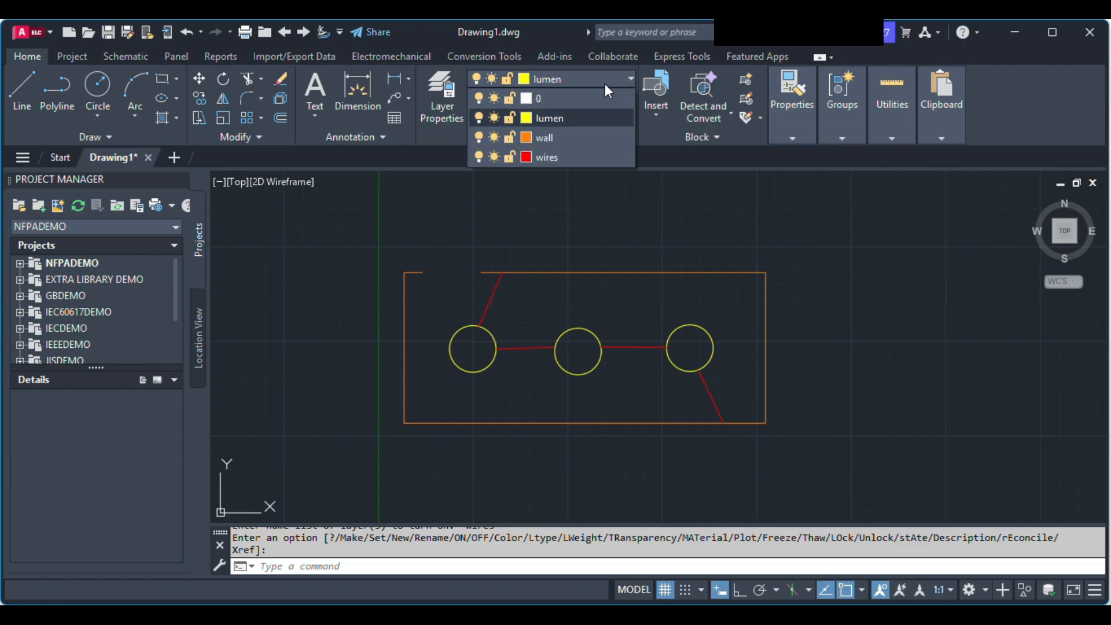
click(480, 162)
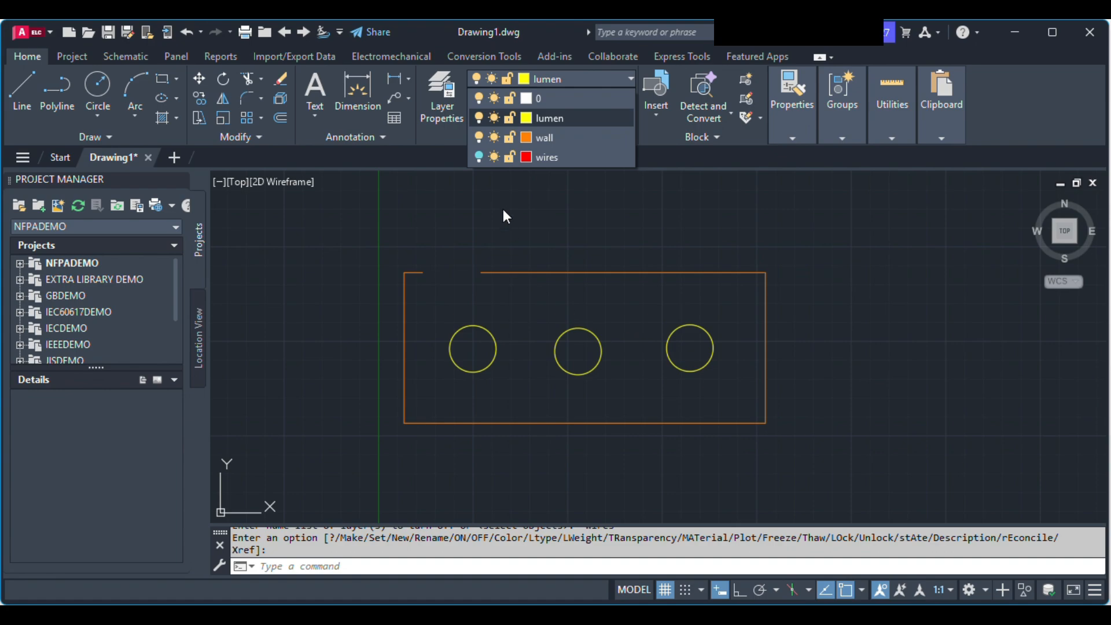
click(480, 157)
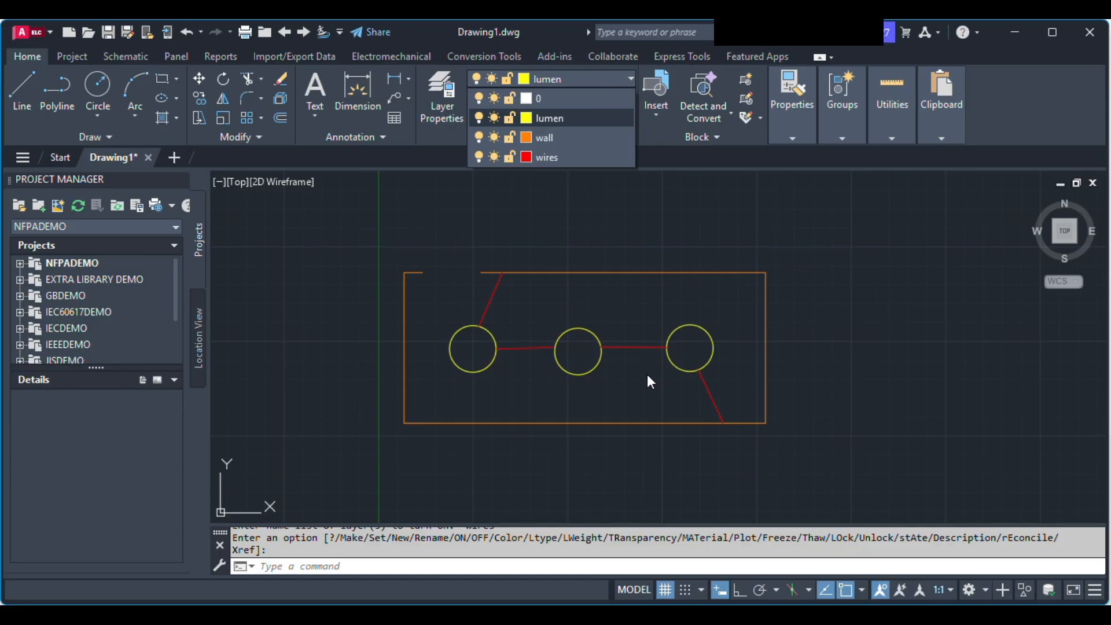
click(496, 158)
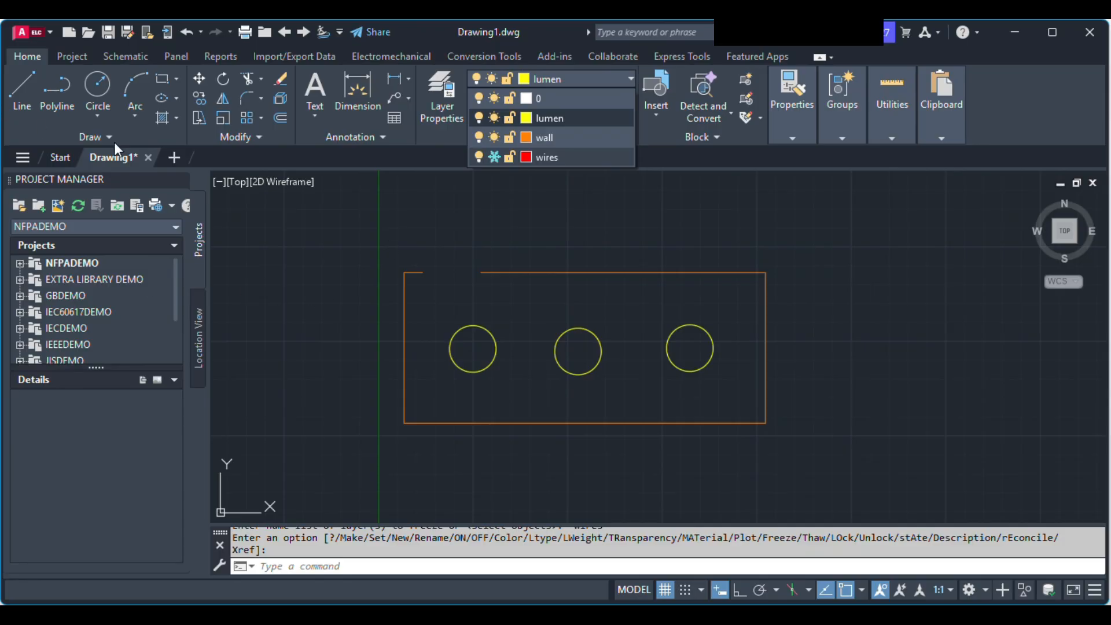
click(496, 159)
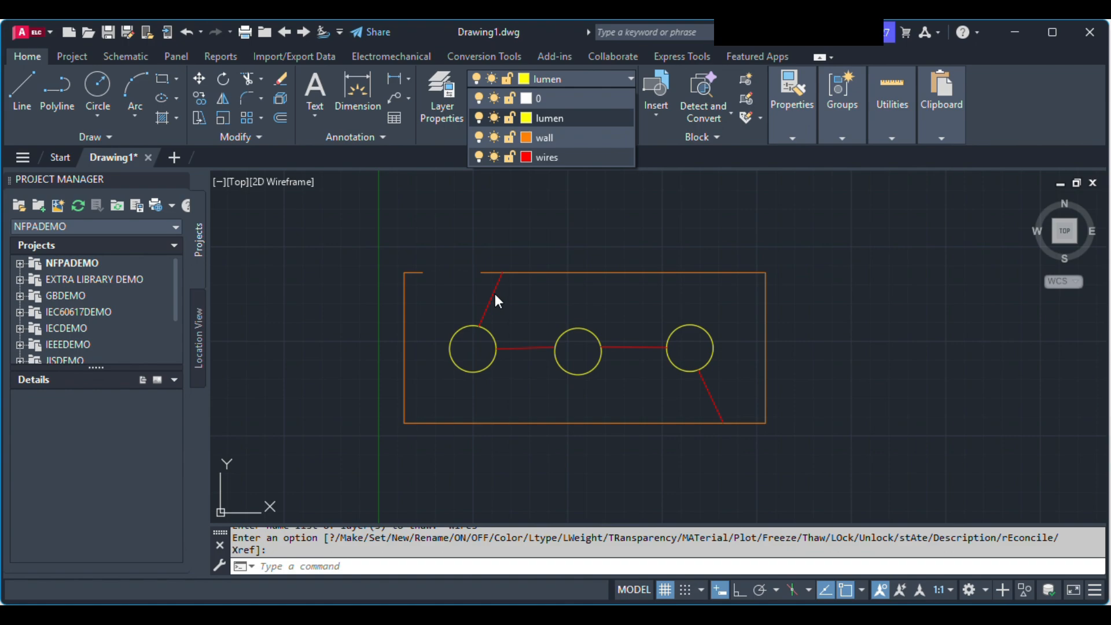
Turn off the wires layer and make it the current layer, choosing to turn the current layer off
click(479, 157)
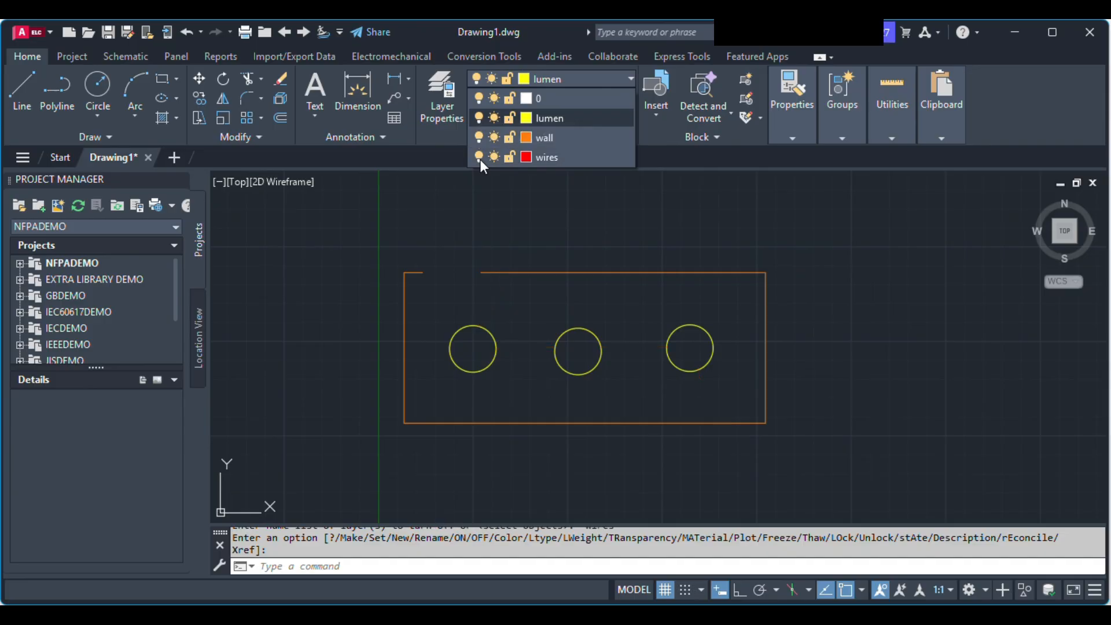
click(557, 164)
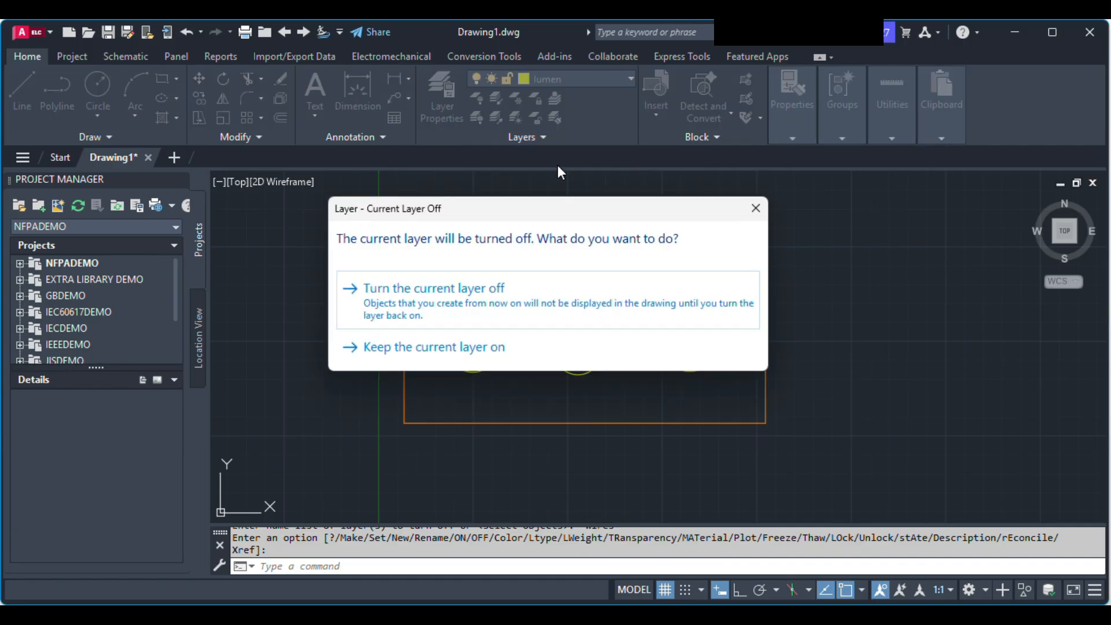
click(476, 305)
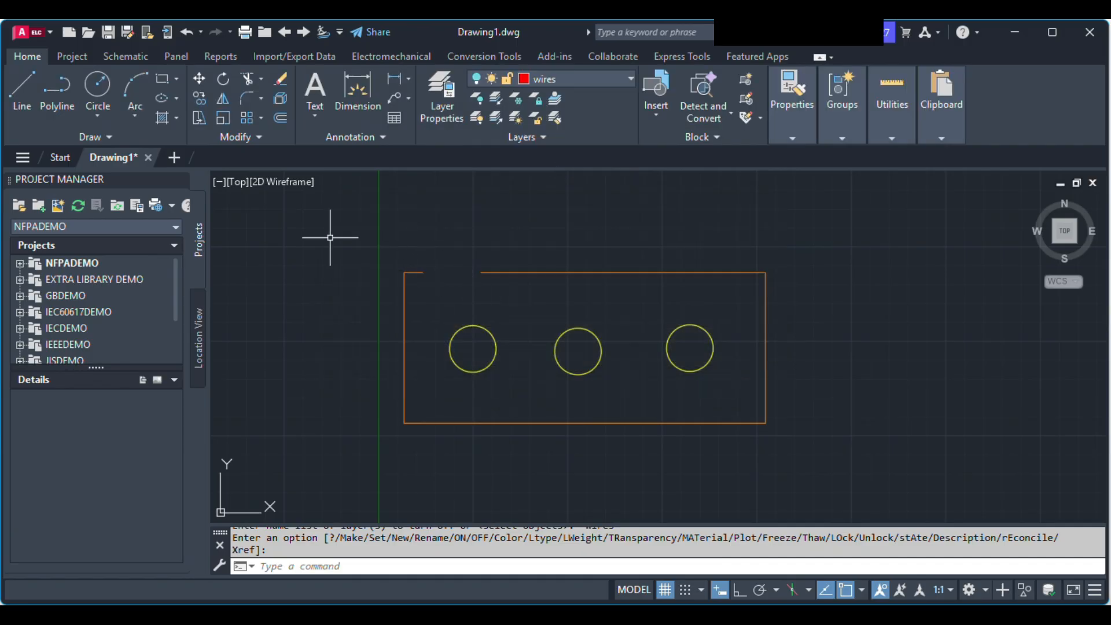
Draw a two-segment line above the room outline, peaking between its two ends, on the hidden wires layer
click(31, 97)
click(318, 258)
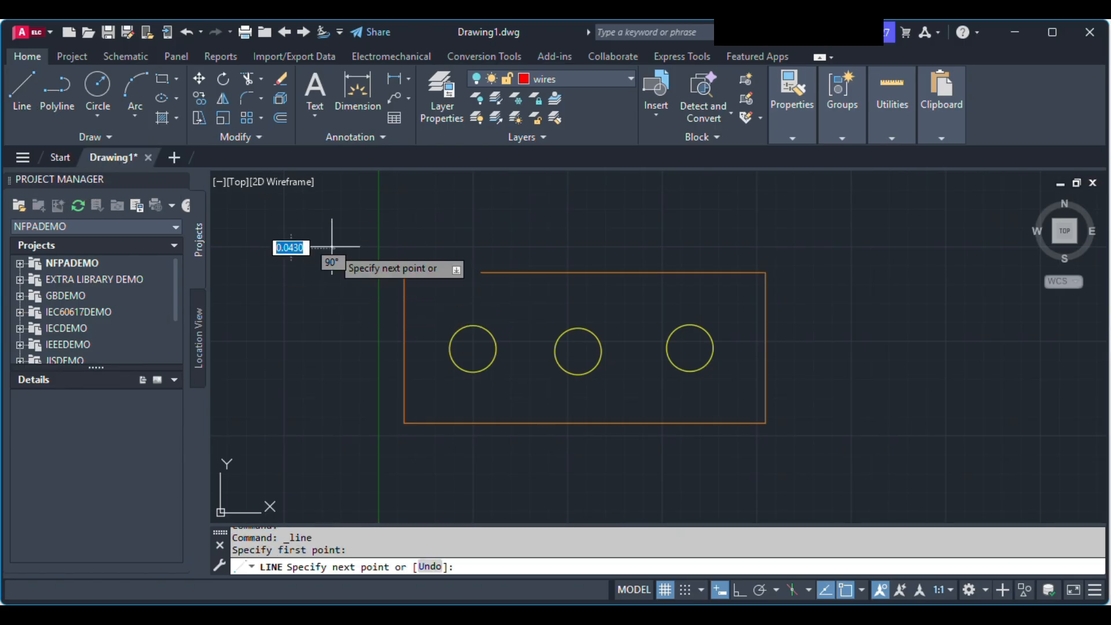
click(505, 228)
click(759, 252)
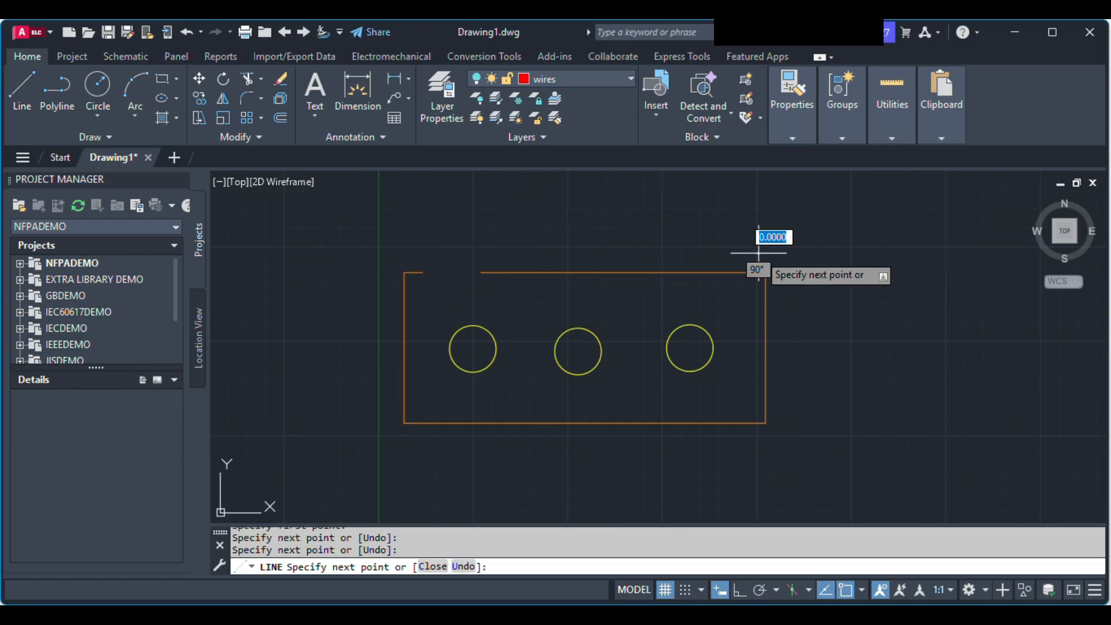
key(Escape)
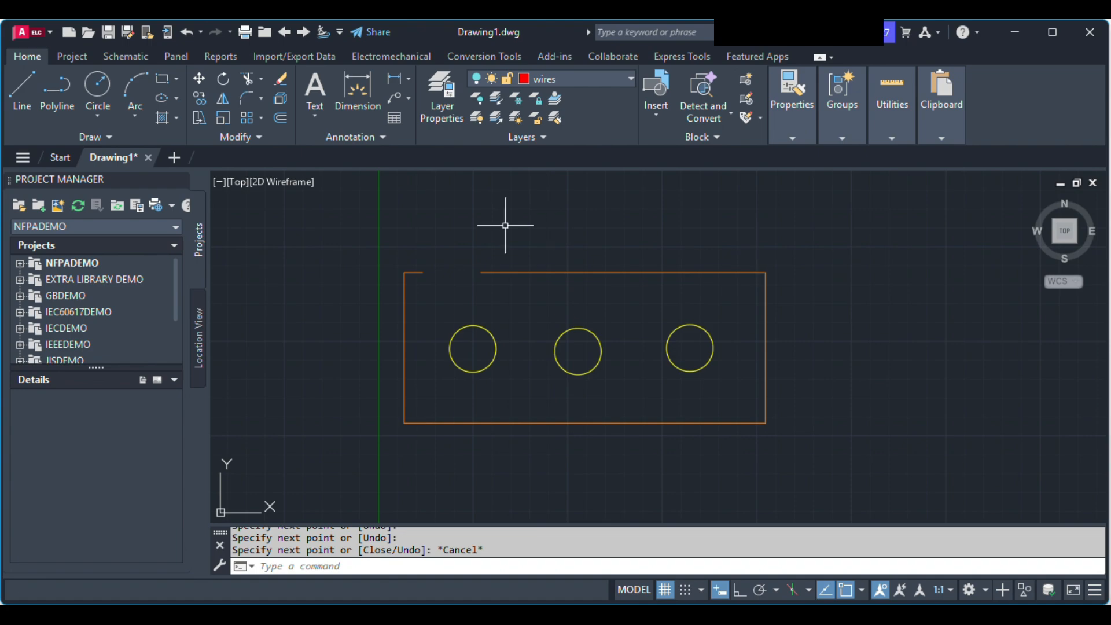
Turn the wires layer on and try to freeze it while it is the current layer
click(558, 80)
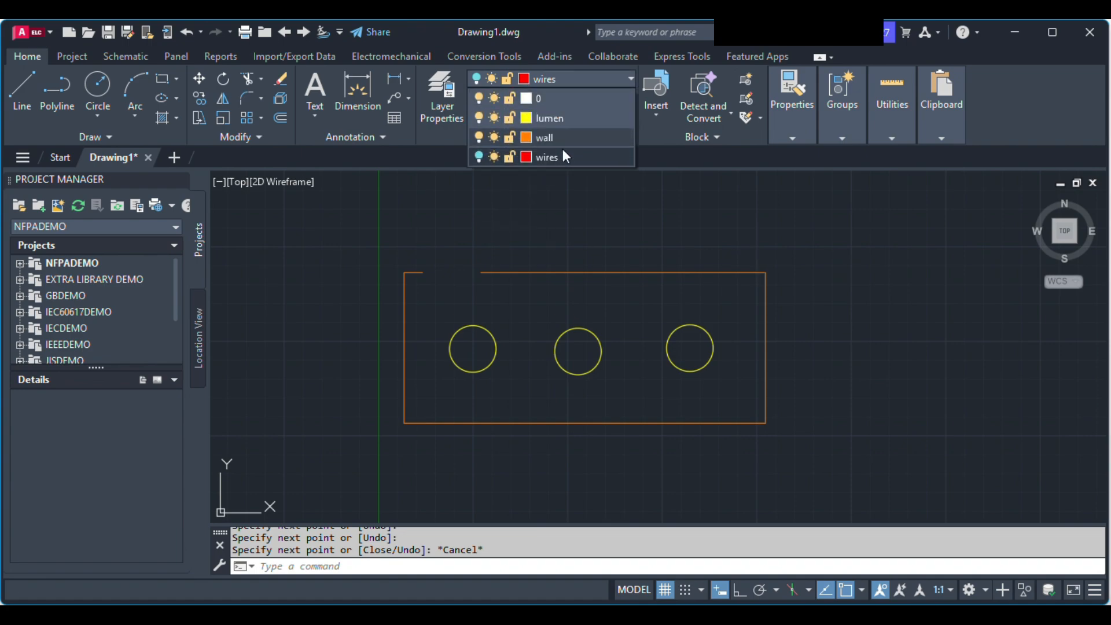
click(480, 157)
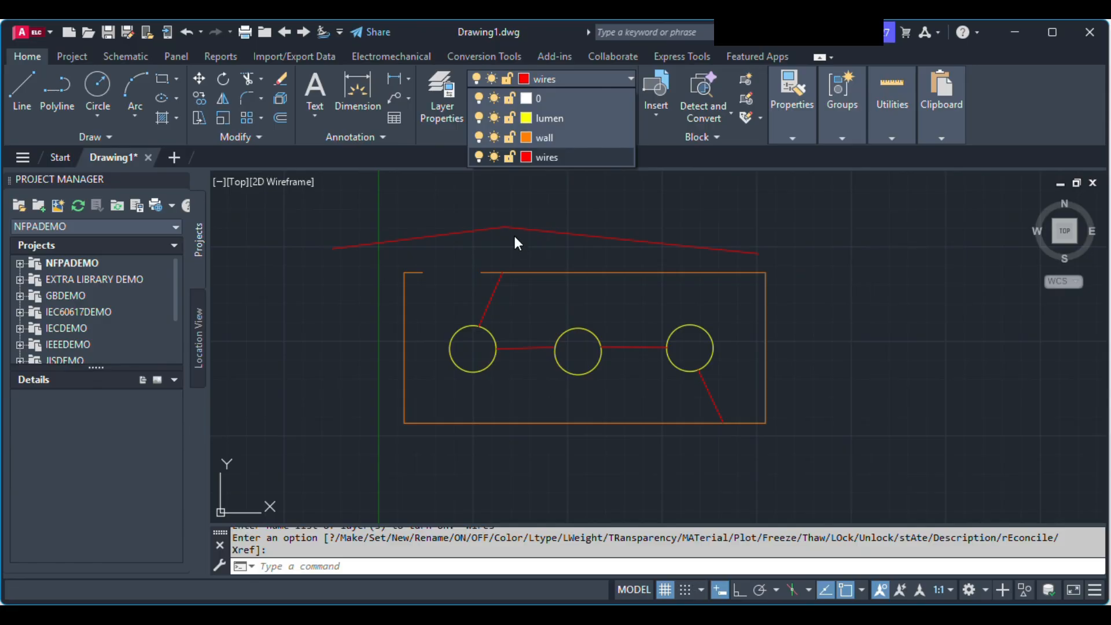
click(494, 157)
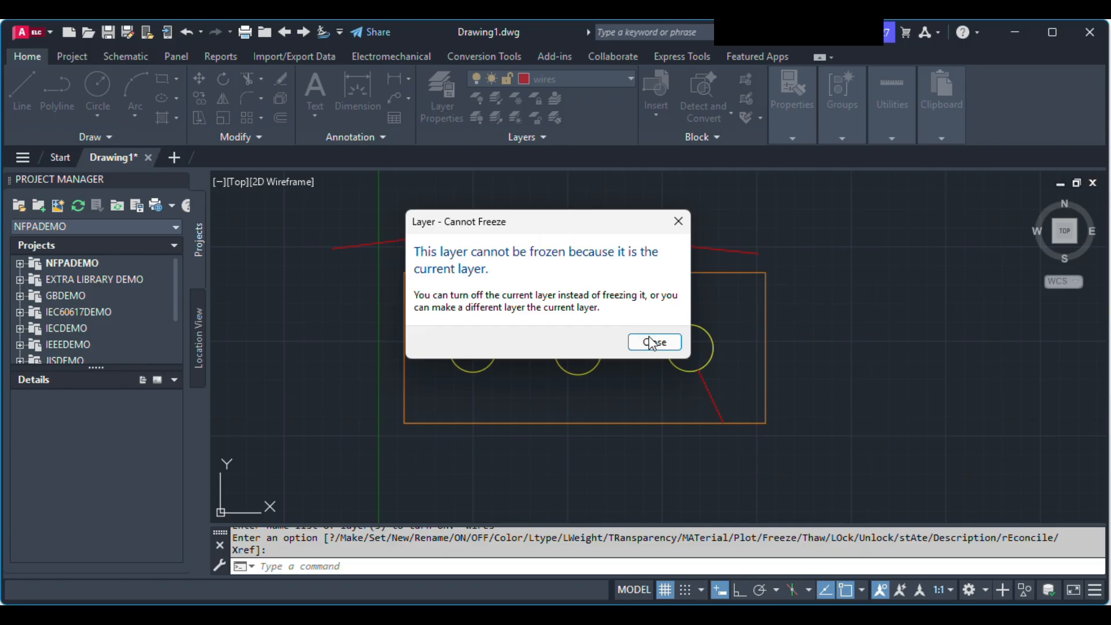
click(659, 346)
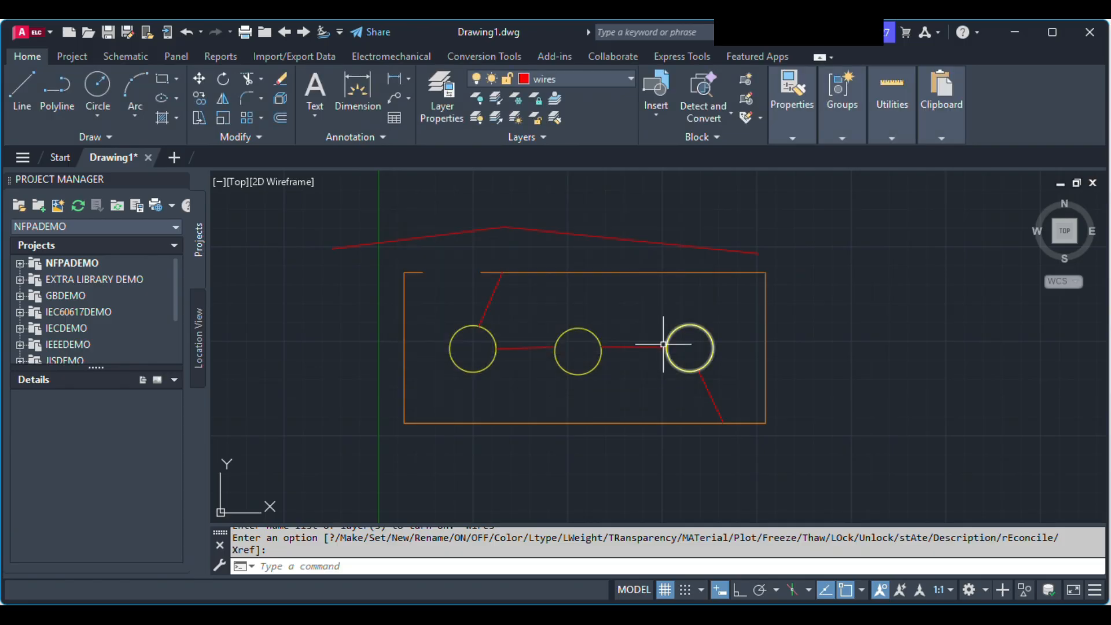
Make lumen the current layer, freeze the wires layer, and try to make the frozen layer current
click(595, 82)
click(584, 121)
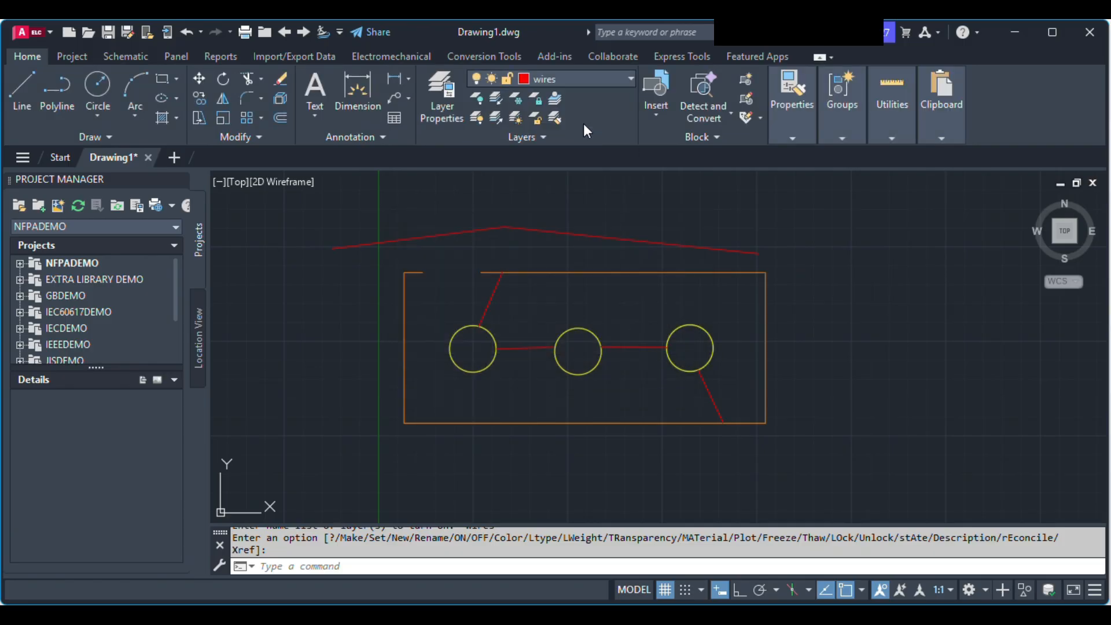
click(595, 84)
click(494, 157)
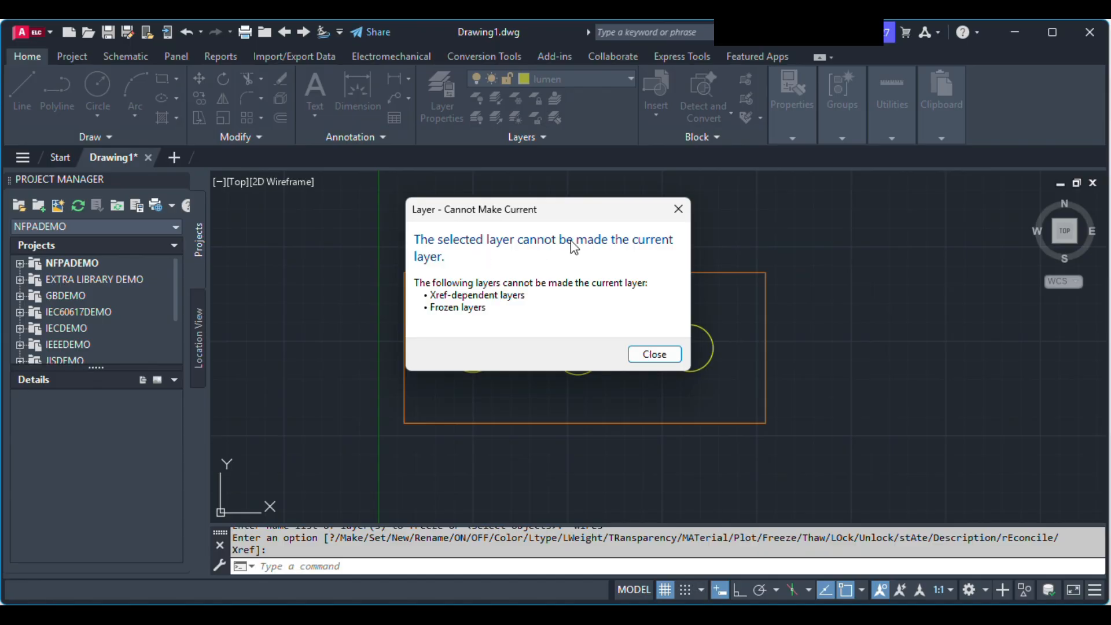
click(660, 356)
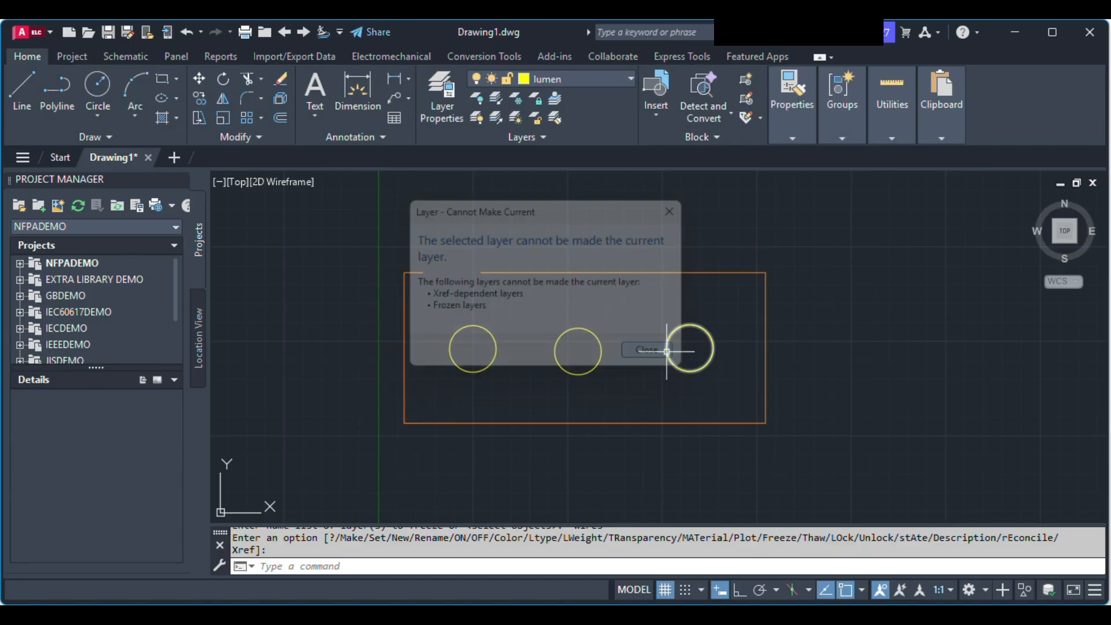
Thaw the wires layer and erase the two line segments drawn above the room outline
click(610, 86)
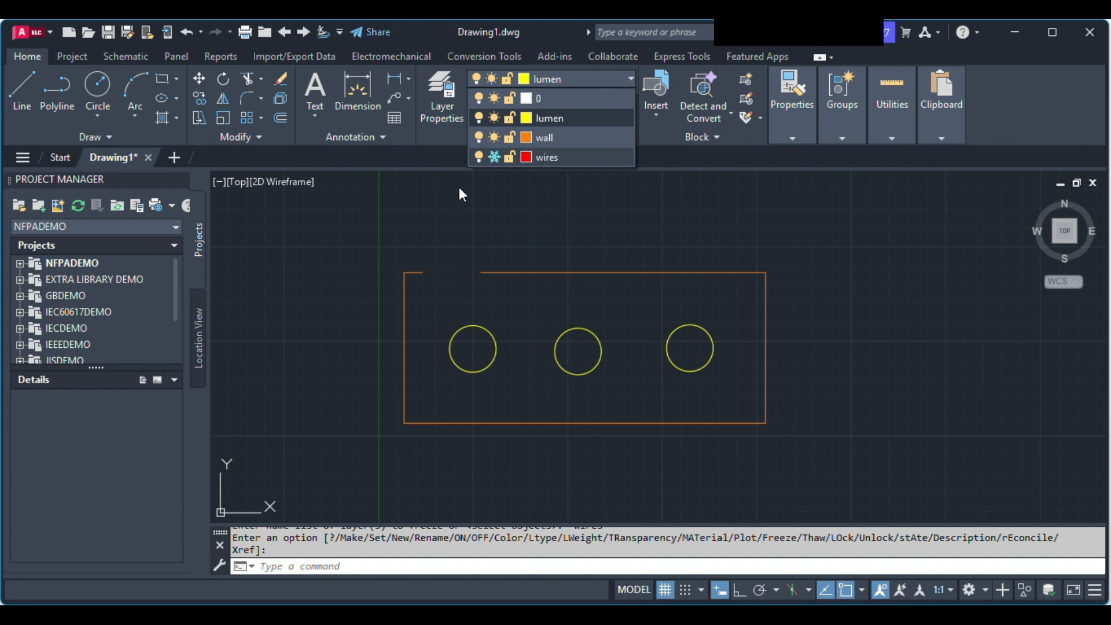
click(494, 157)
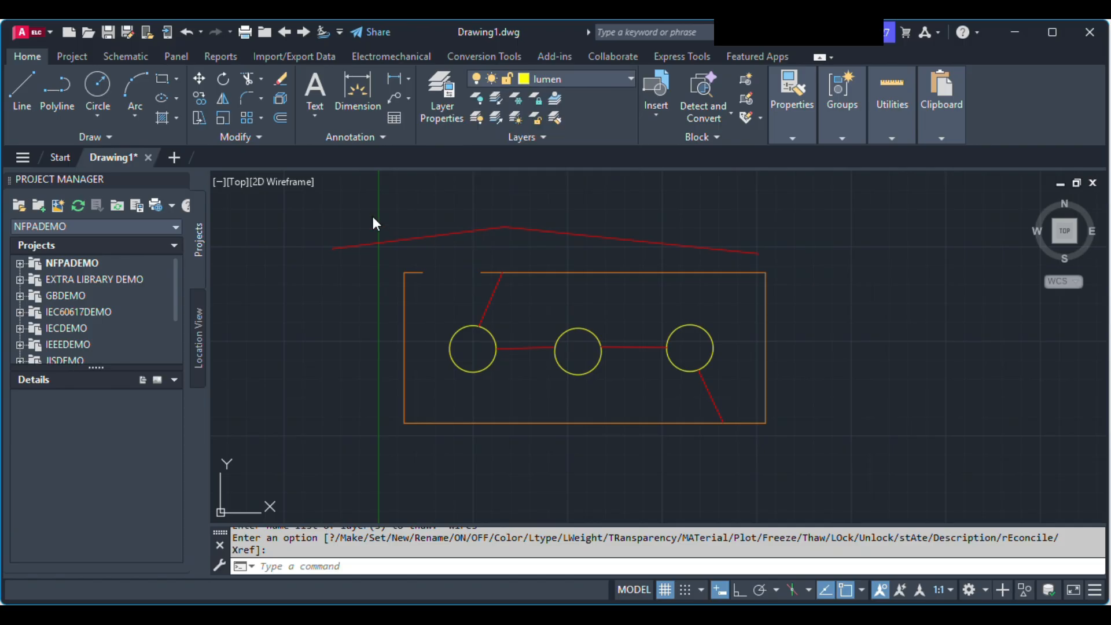
click(411, 238)
key(Delete)
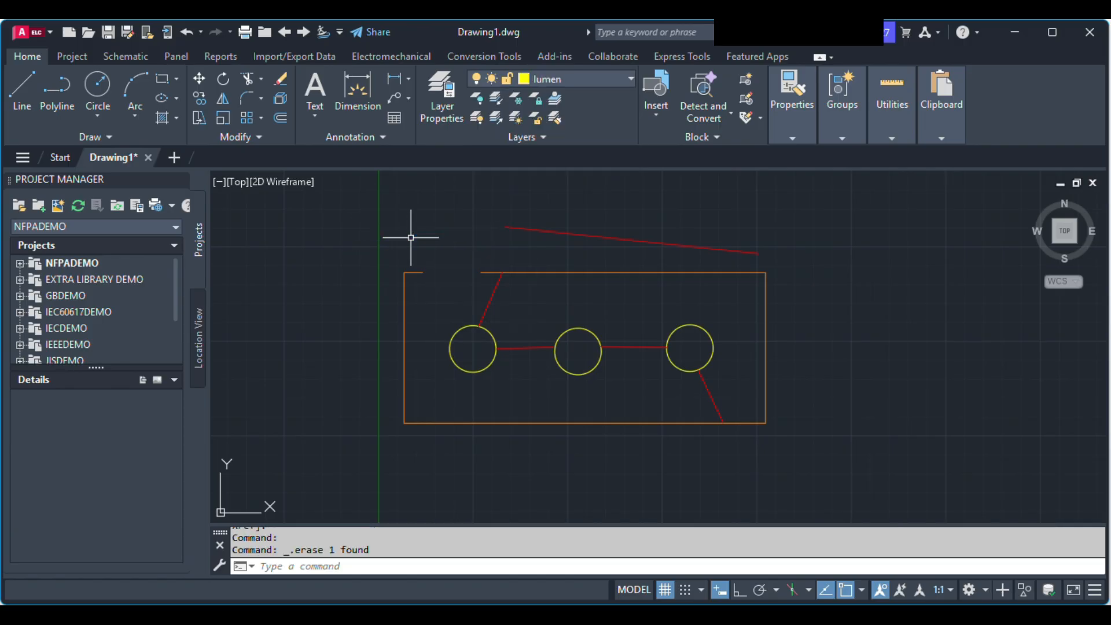
click(654, 243)
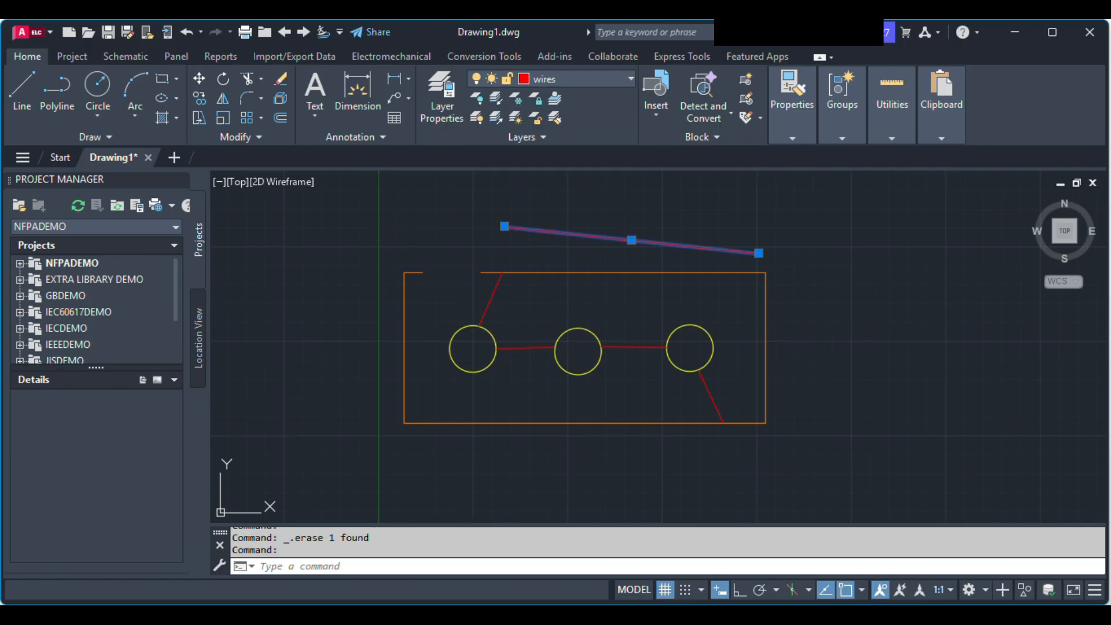
key(Delete)
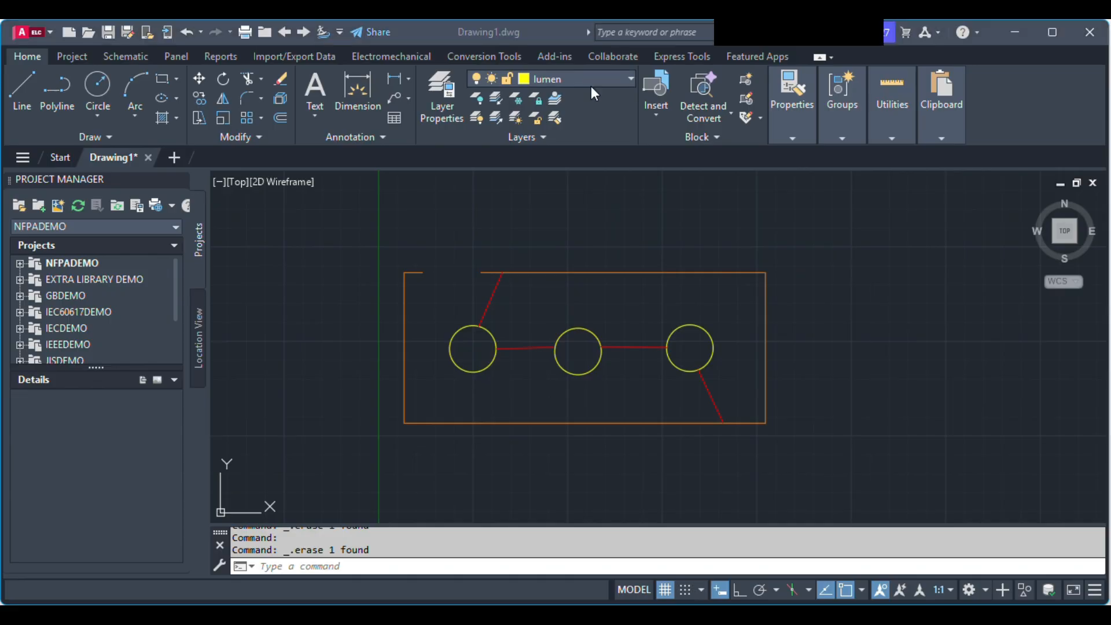
Lock the wires layer and make it the current layer
click(614, 81)
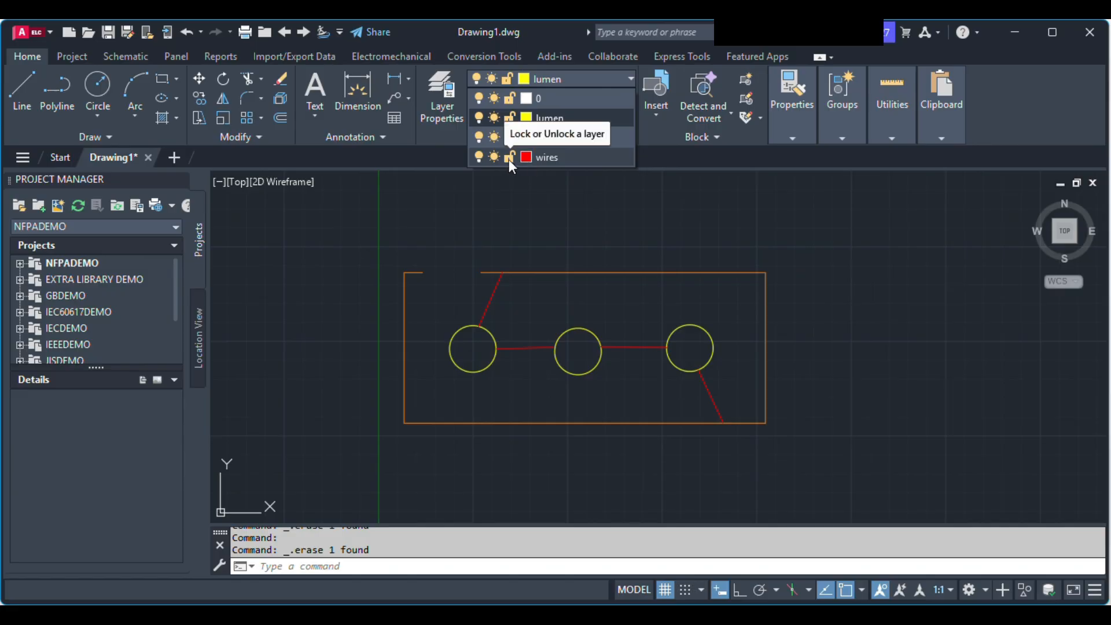
click(509, 157)
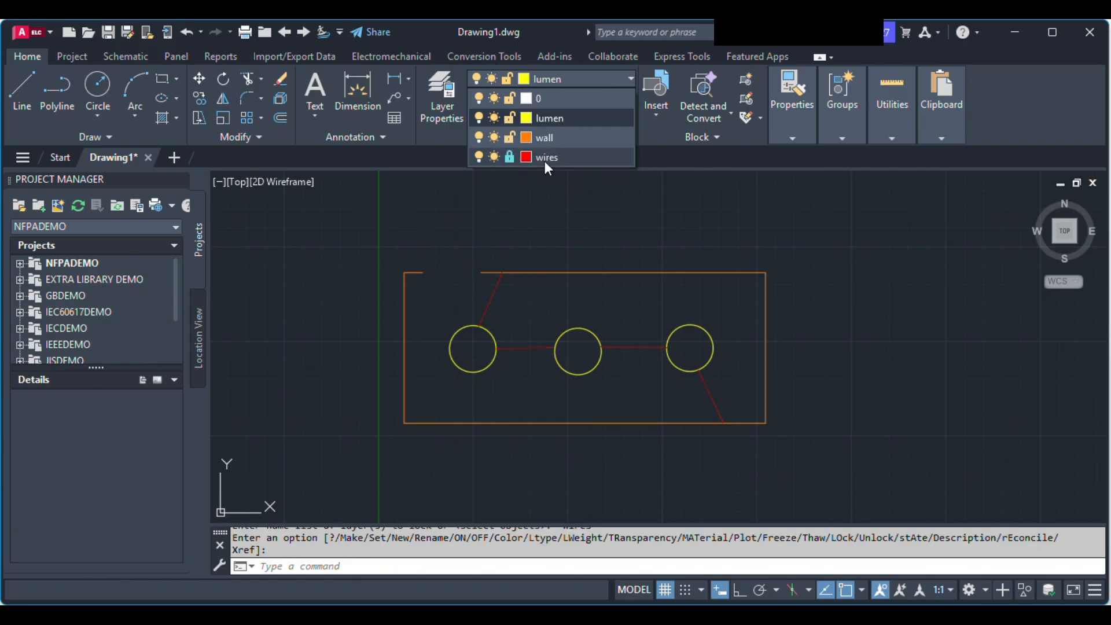
click(527, 161)
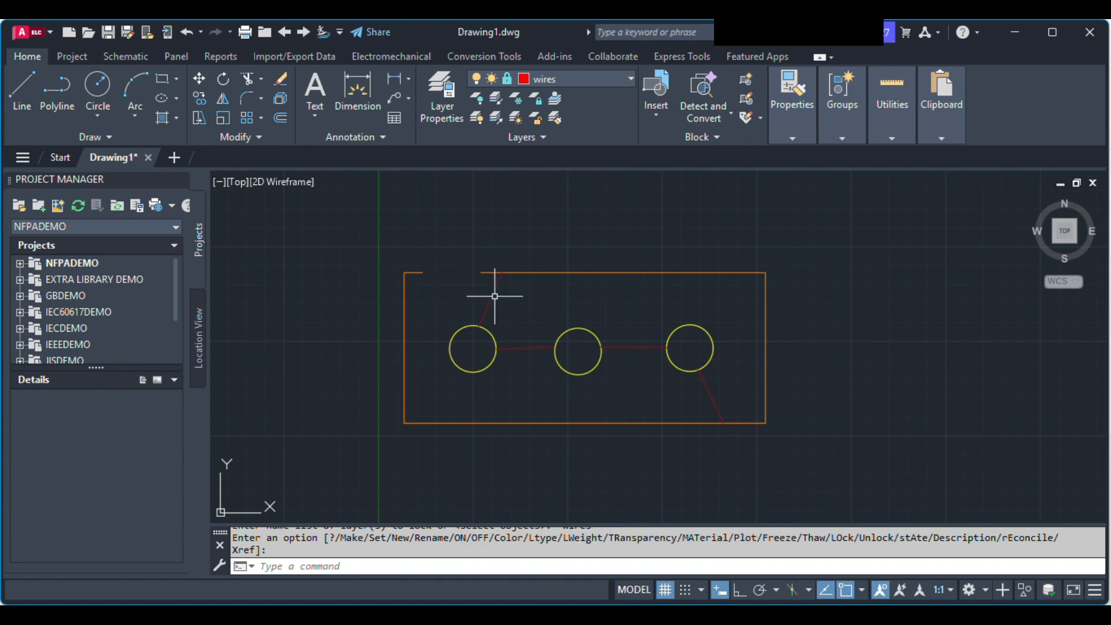
Try to erase the wire above the first circle and the wire between the first two circles on the locked layer
key(Return)
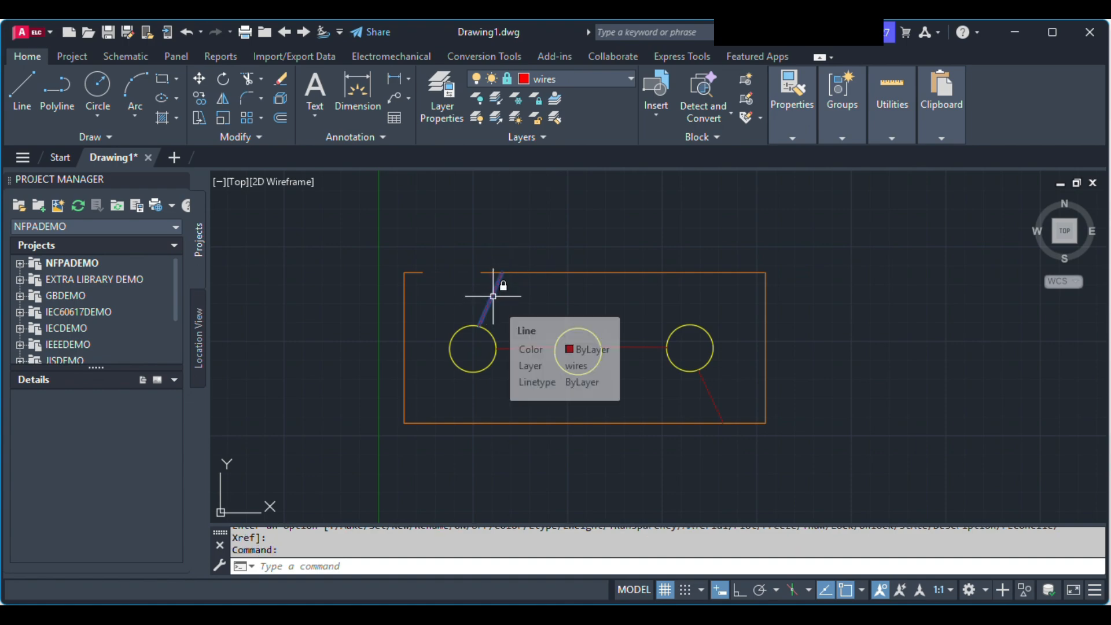
click(493, 296)
key(Delete)
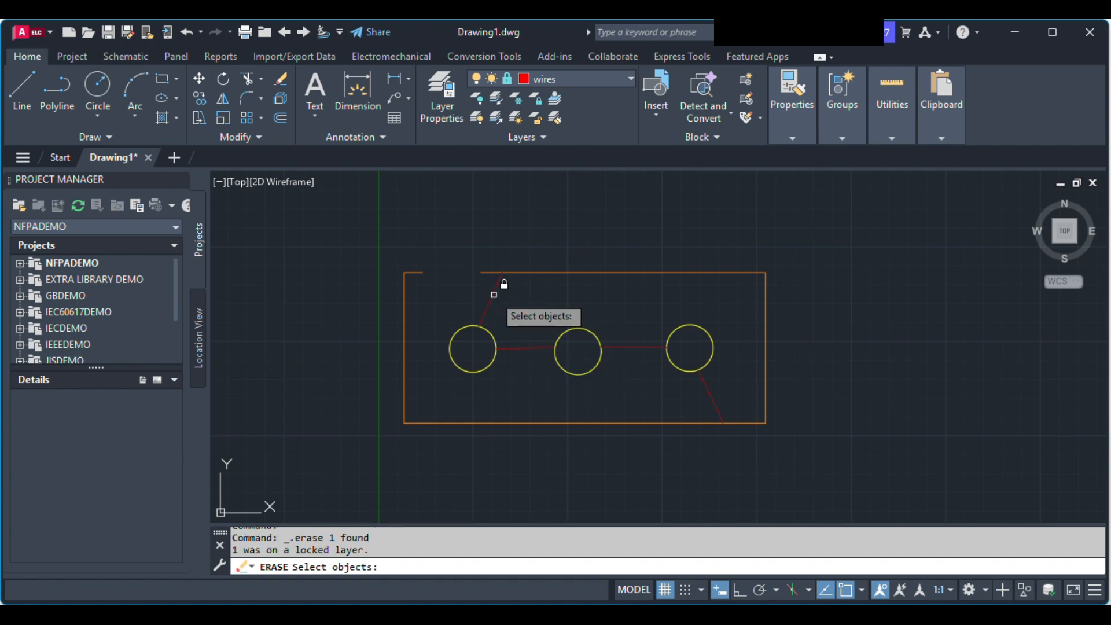
click(524, 349)
click(525, 348)
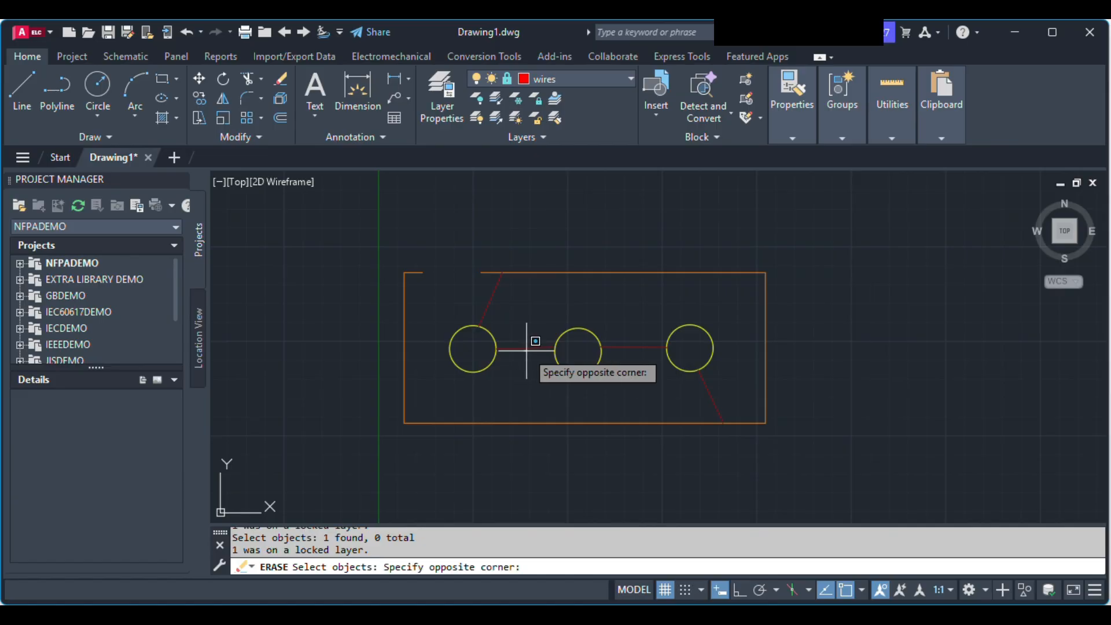
key(Escape)
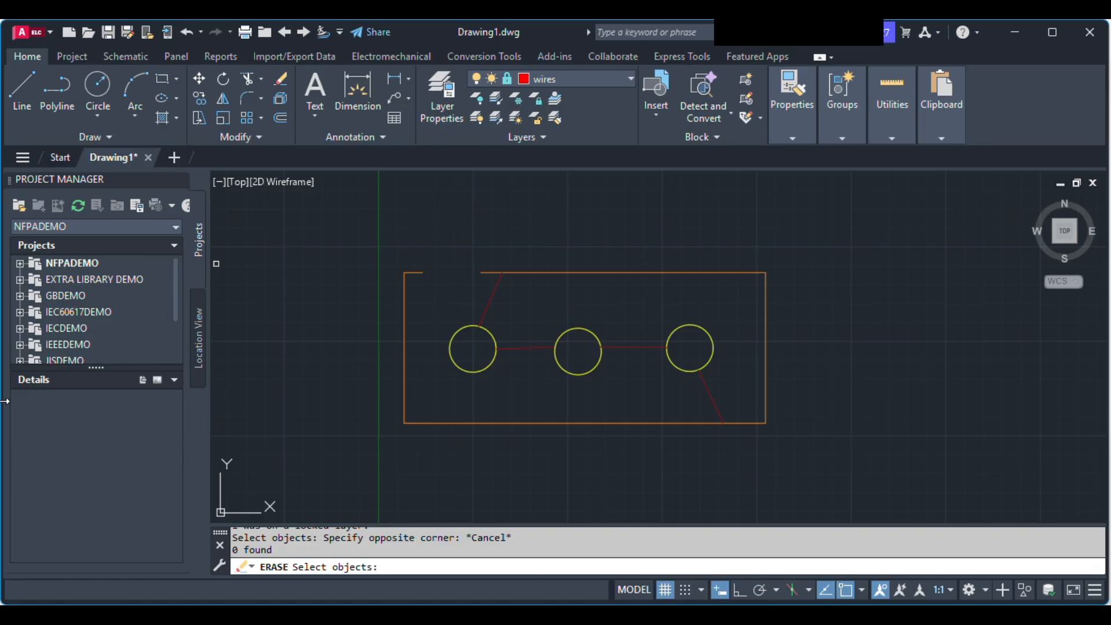
Unlock the wires layer and leave the pending Erase command
click(545, 82)
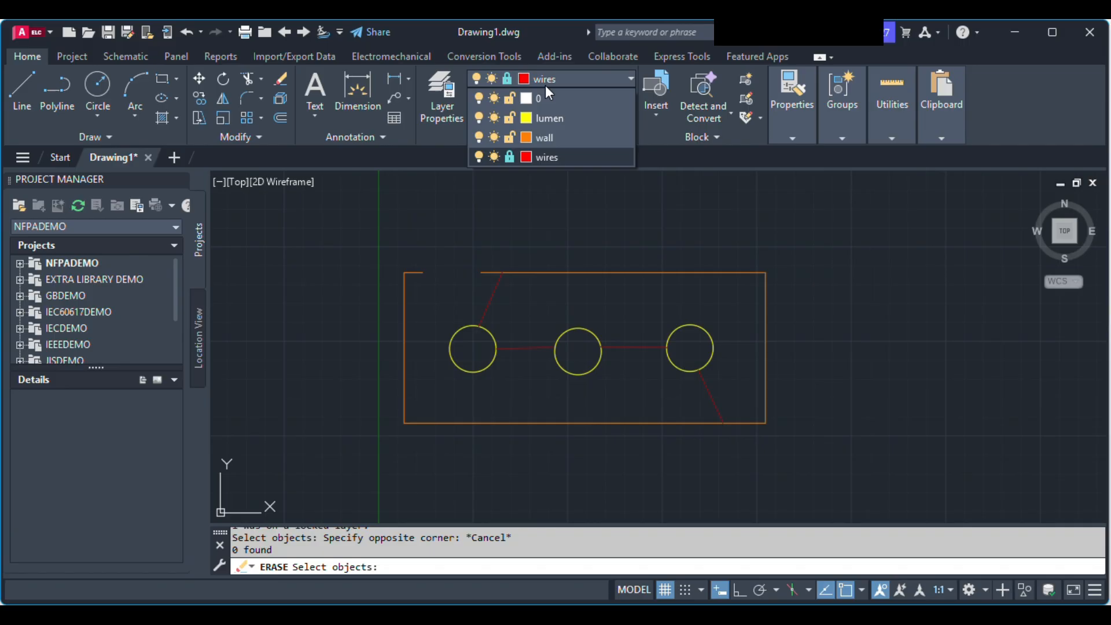
click(510, 156)
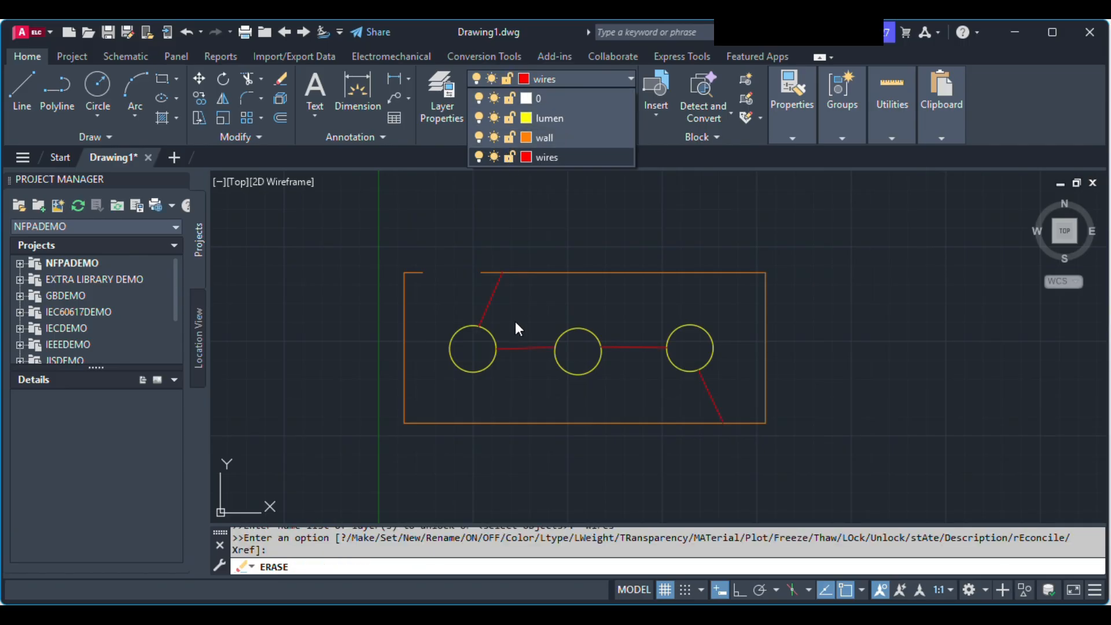
click(547, 244)
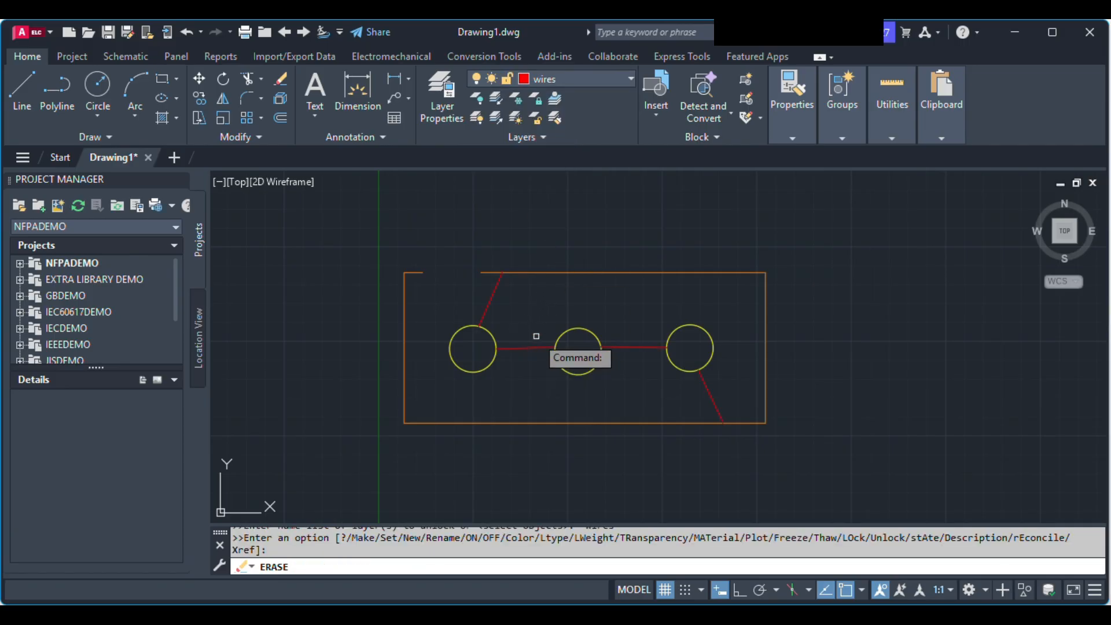
key(Escape)
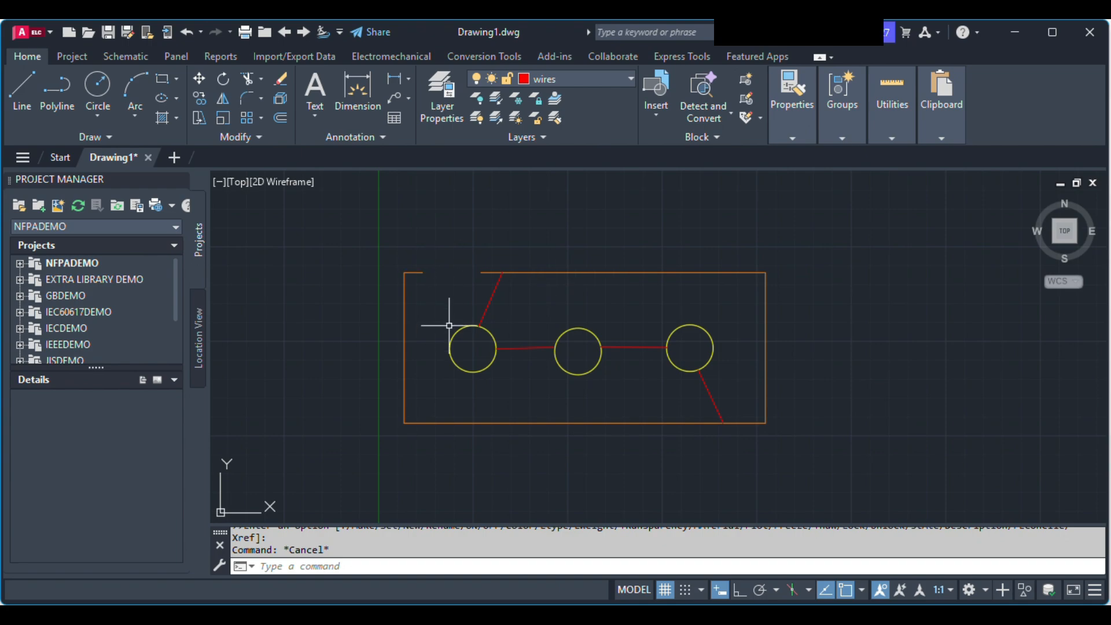
Erase the wire between the first two circles on the unlocked layer, and undo the erasure
click(524, 348)
key(Delete)
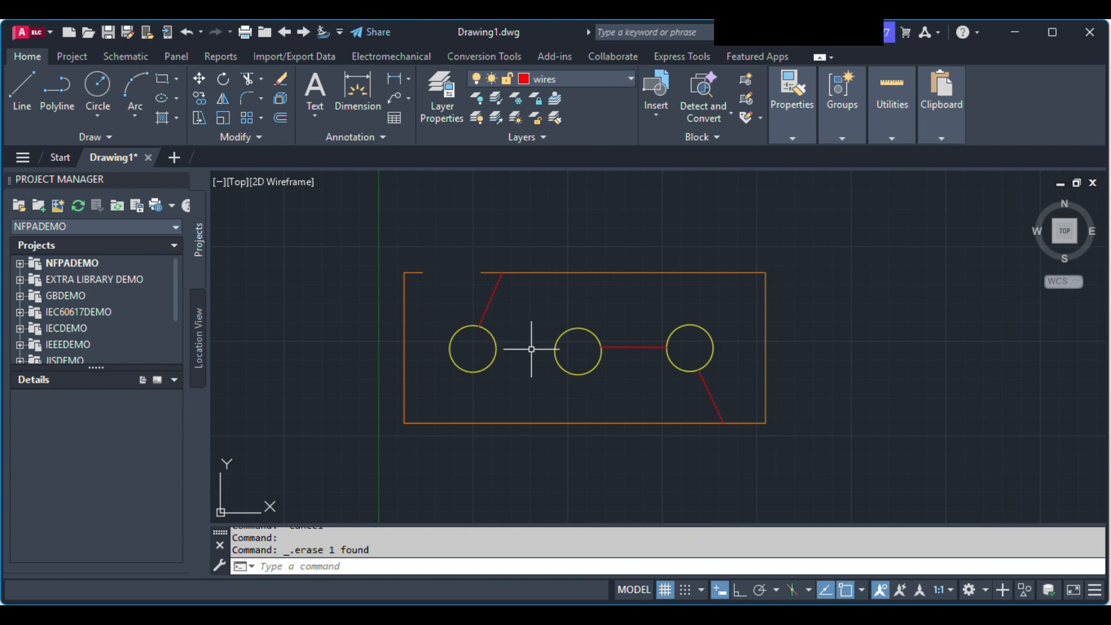
key(ctrl+z)
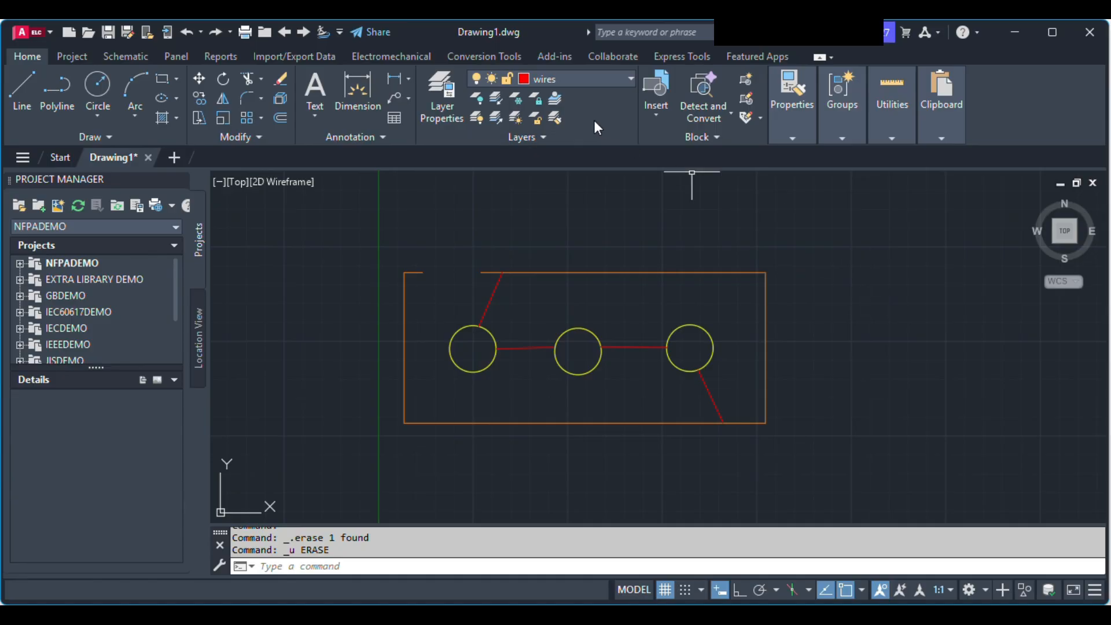
Make the wall layer current, and switch to the wires layer with Make Current by picking the wire above the first circle
click(603, 82)
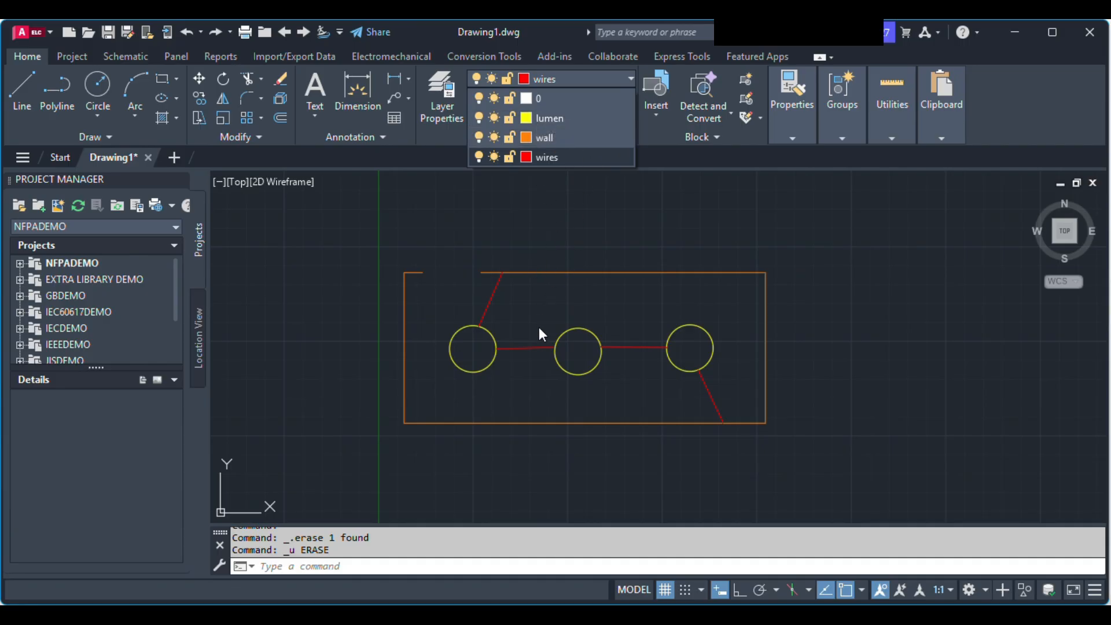
click(557, 138)
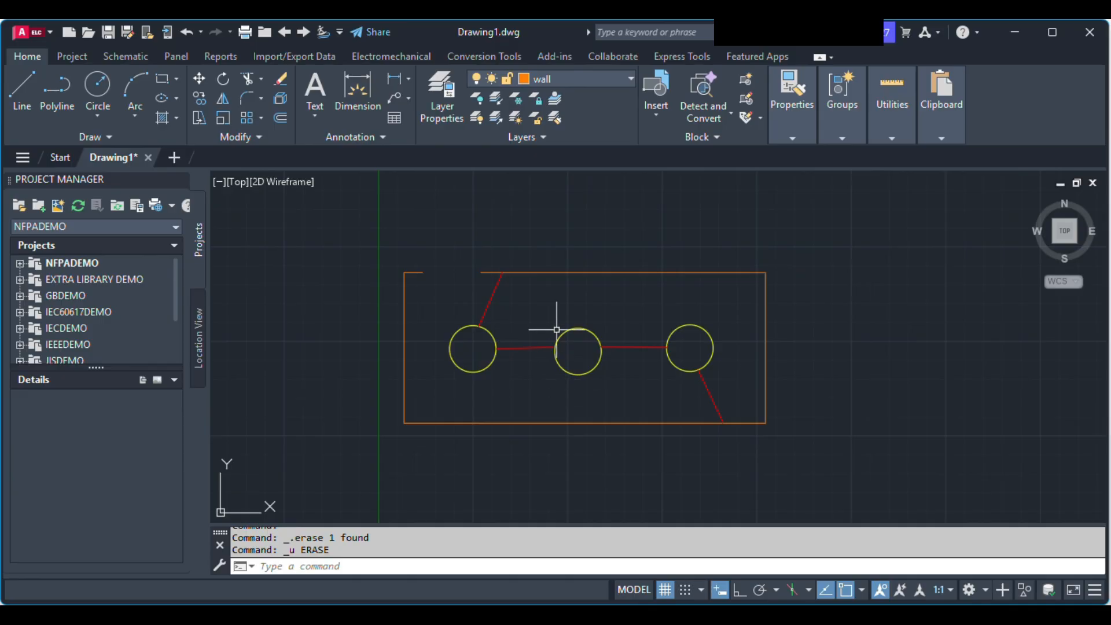
click(555, 103)
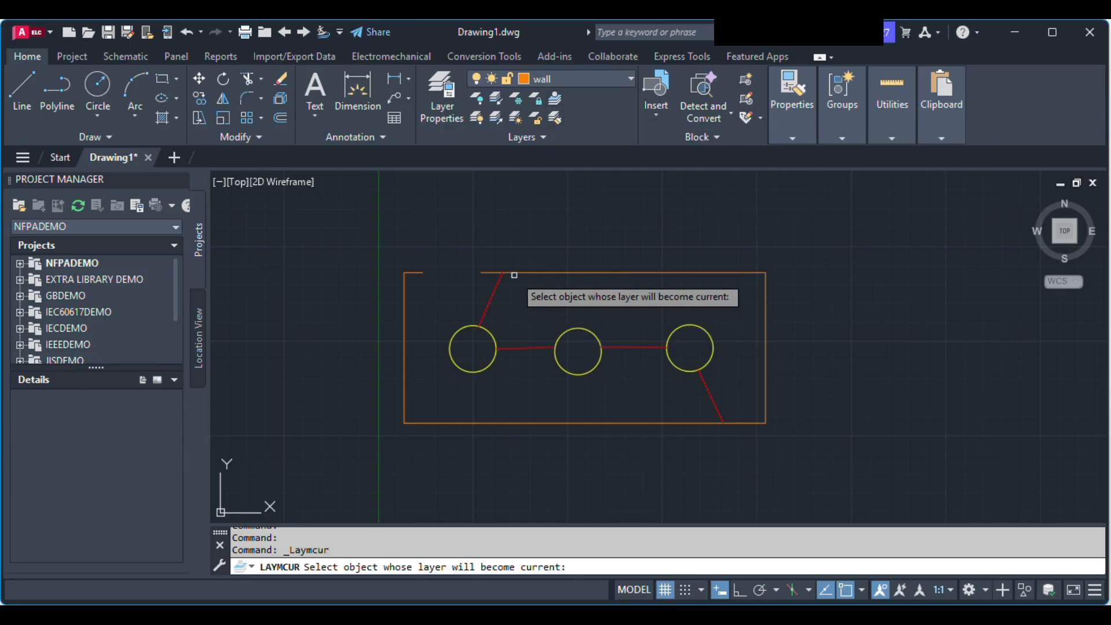
click(493, 299)
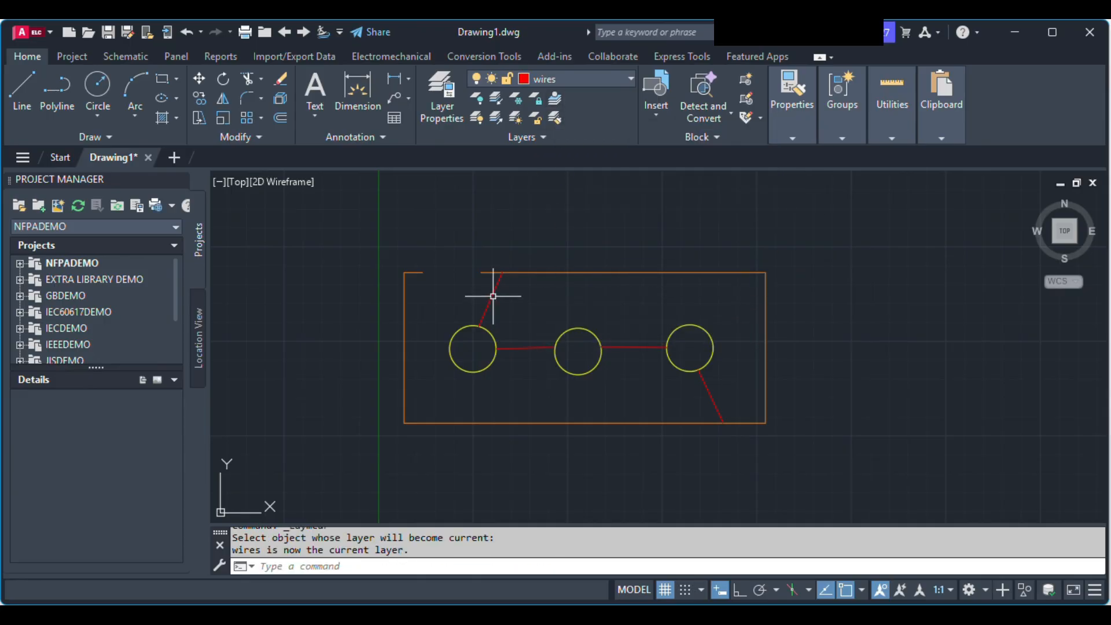
click(547, 82)
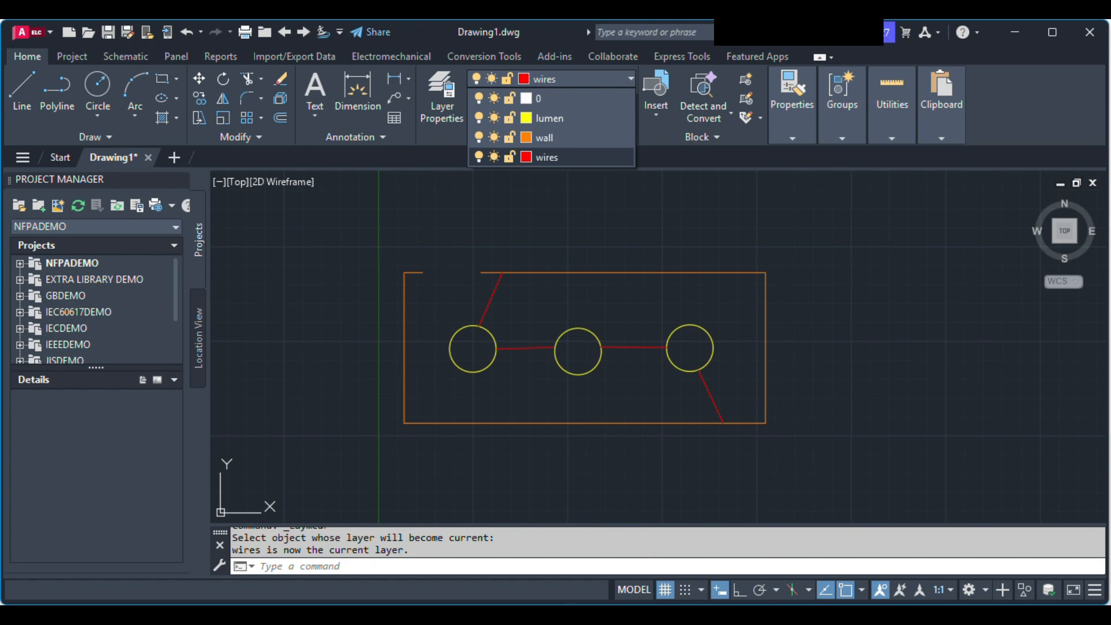
click(548, 235)
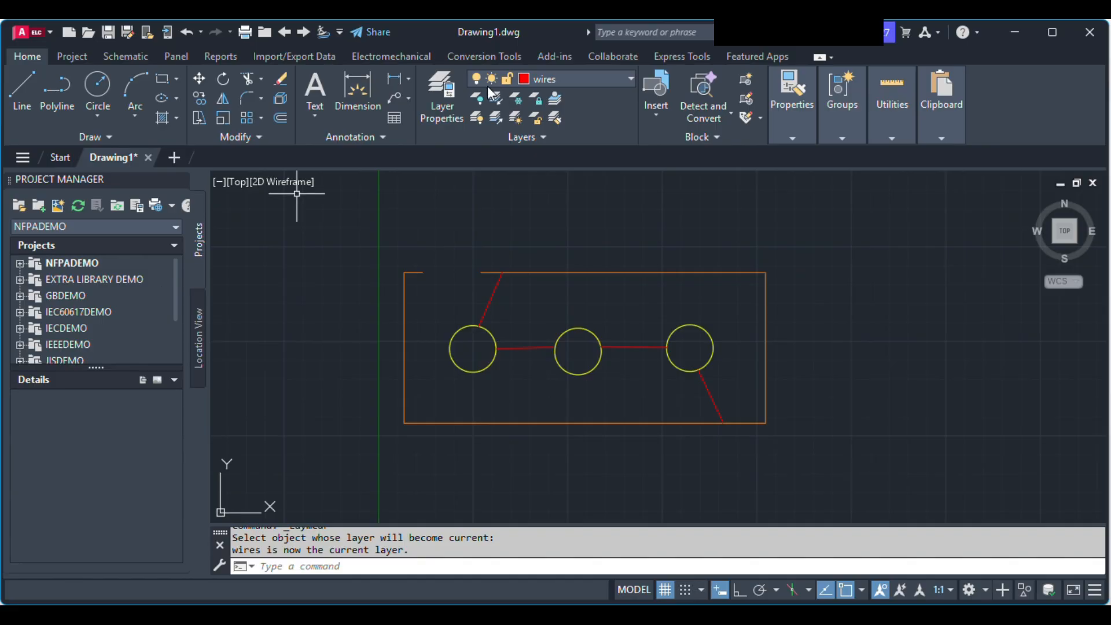
On the lumen layer, draw a line from the bottom of the middle circle to the room's lower wall
click(534, 82)
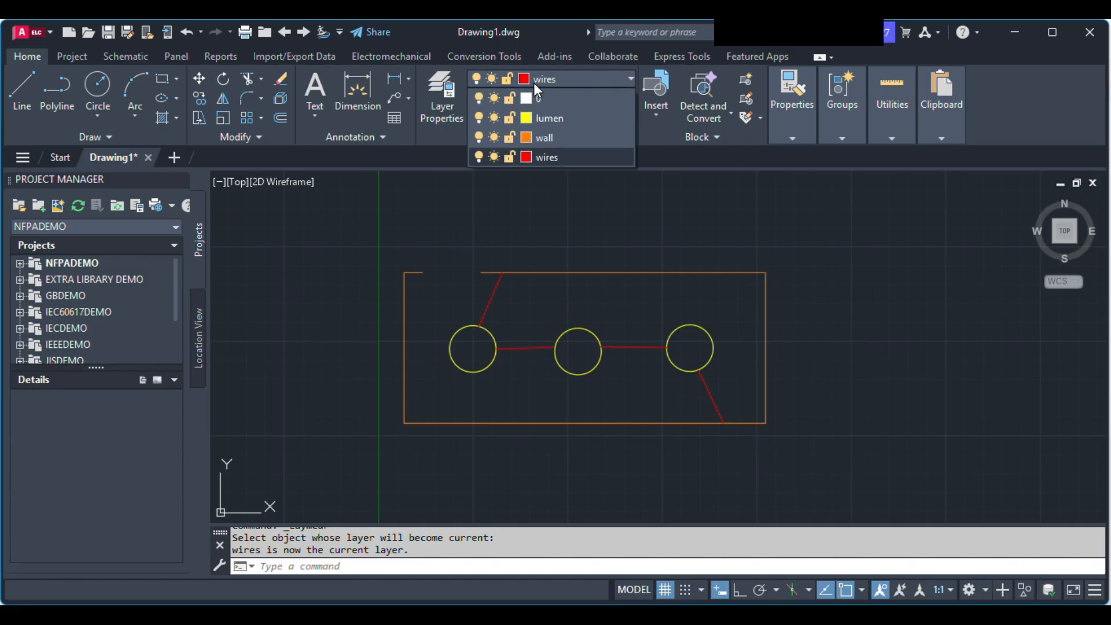
click(540, 119)
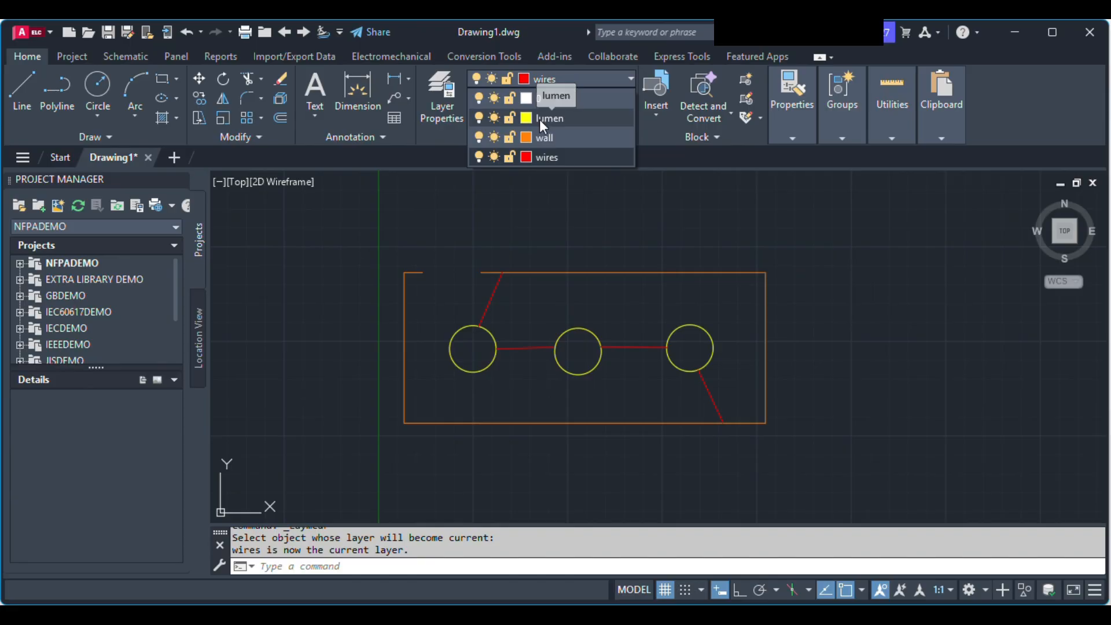
click(26, 95)
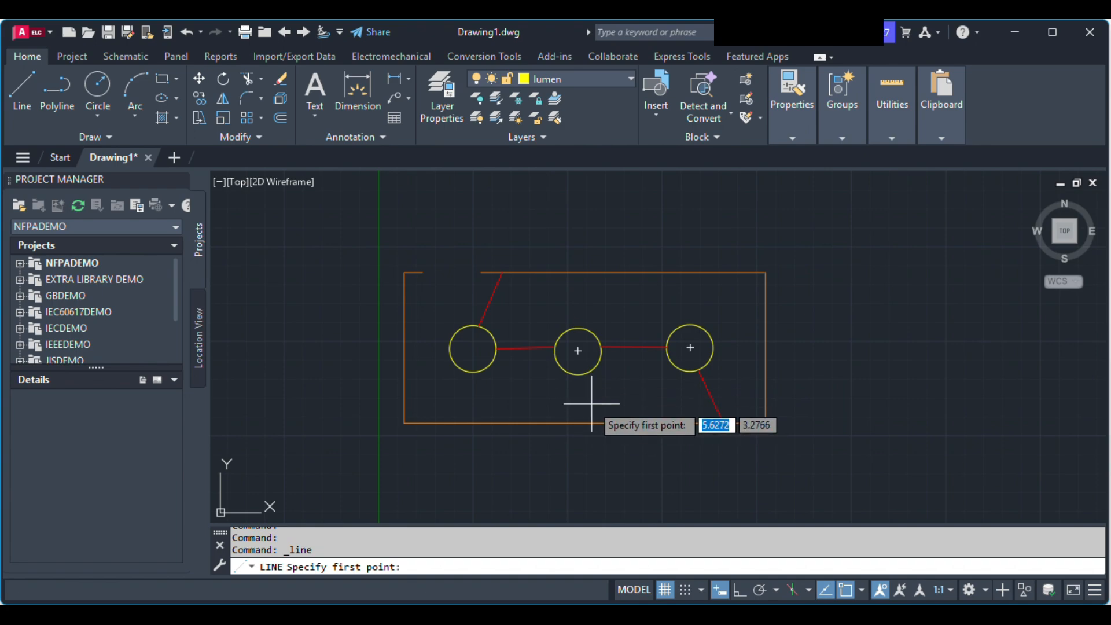
click(578, 374)
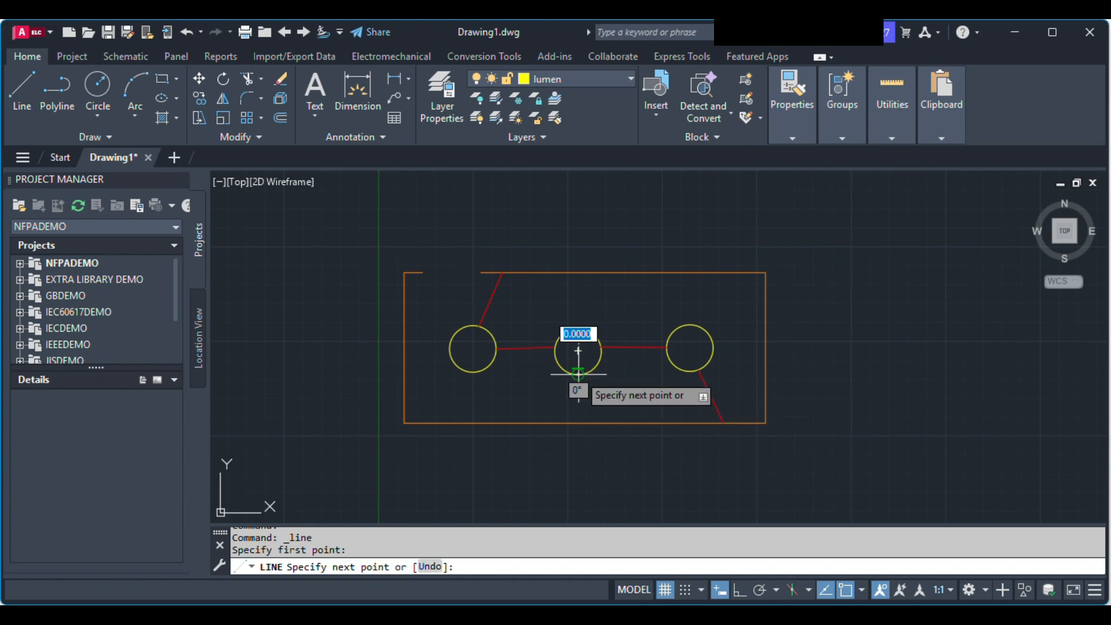
click(584, 424)
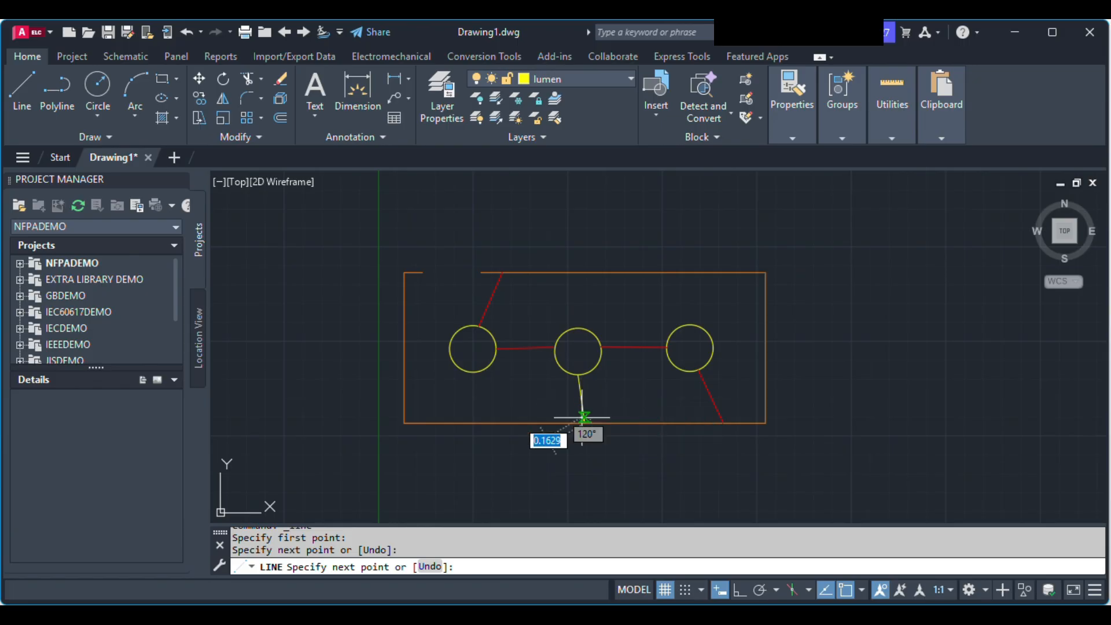
key(Escape)
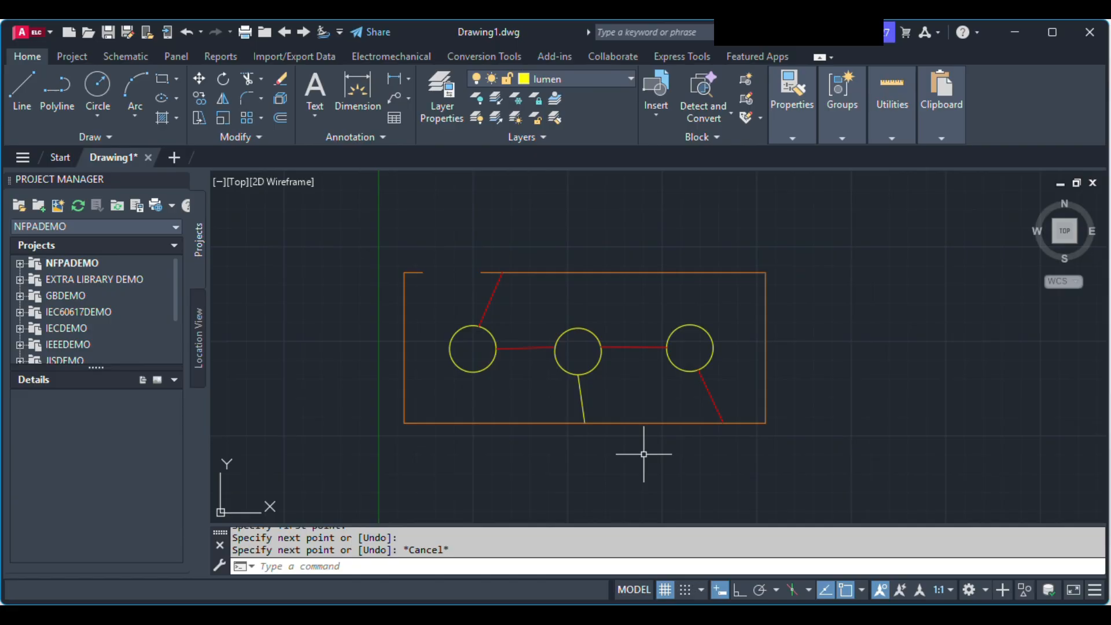
text(ma)
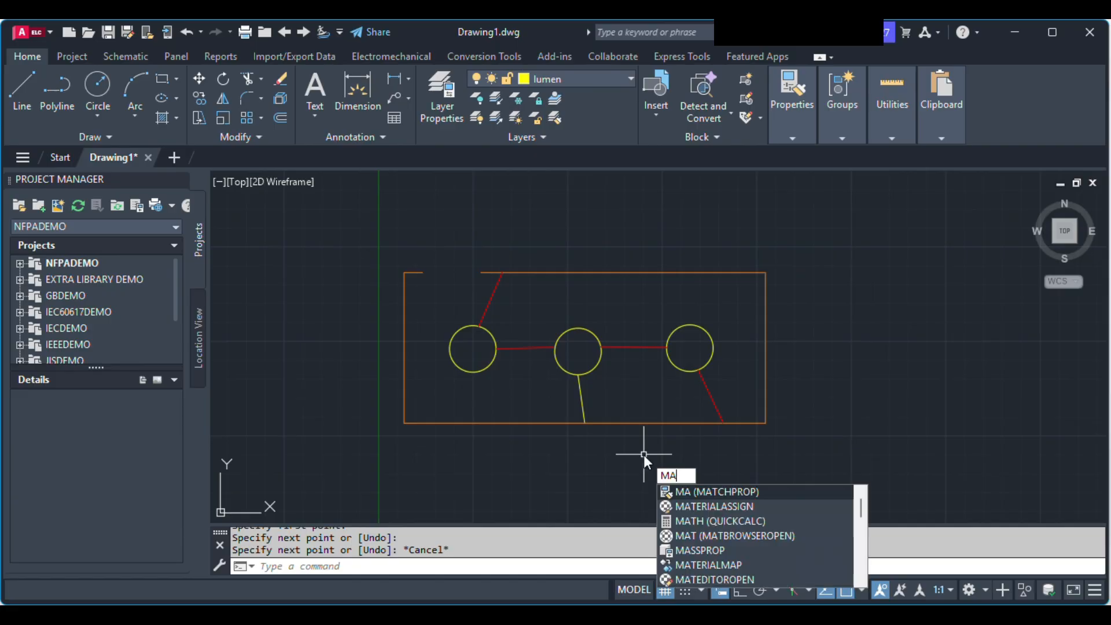
key(Return)
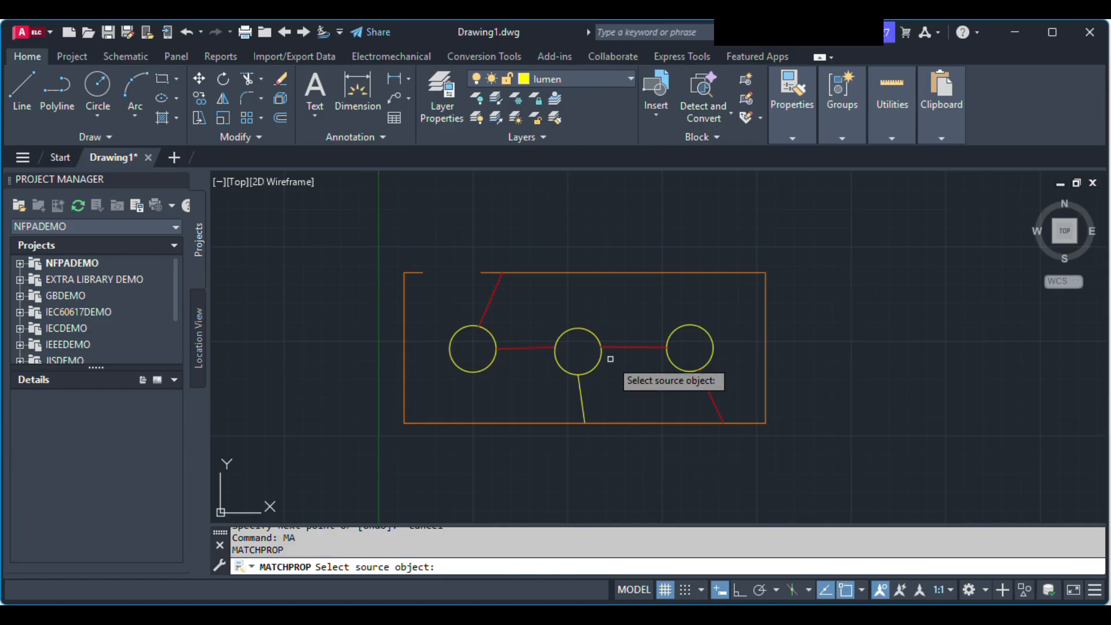
click(583, 400)
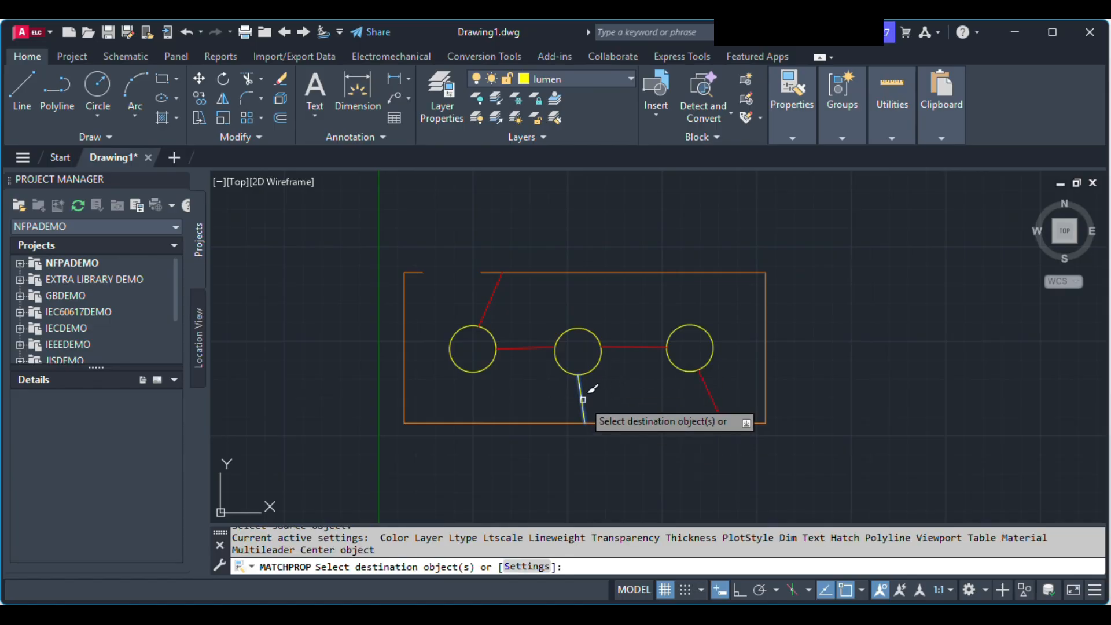
key(Return)
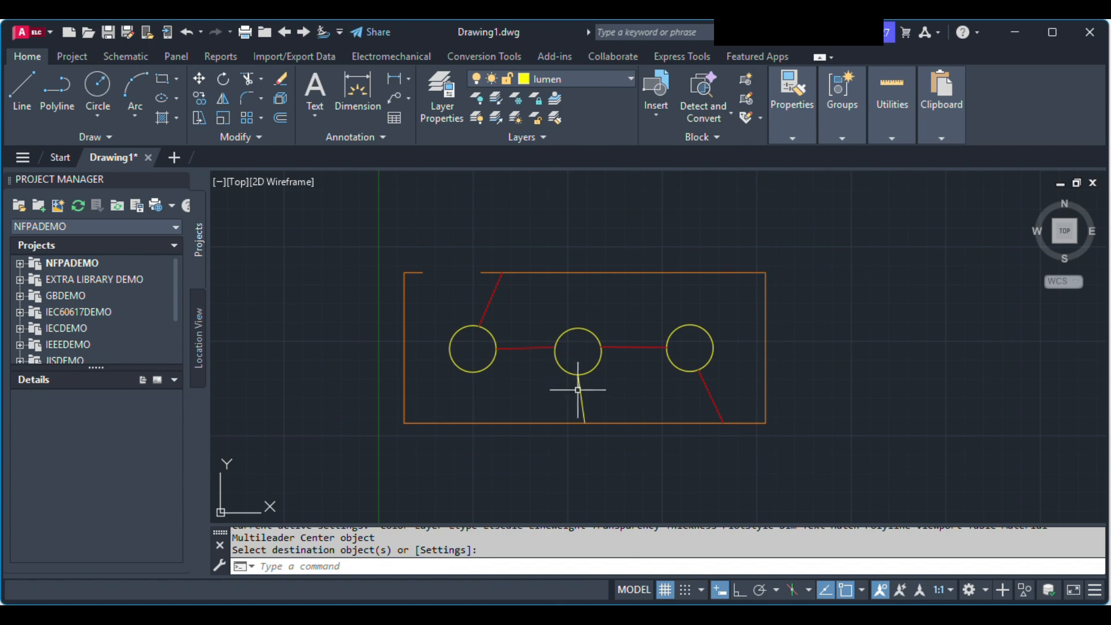
Match the wire between the second and third circles to the line below the middle circle, and undo the match
text(ma)
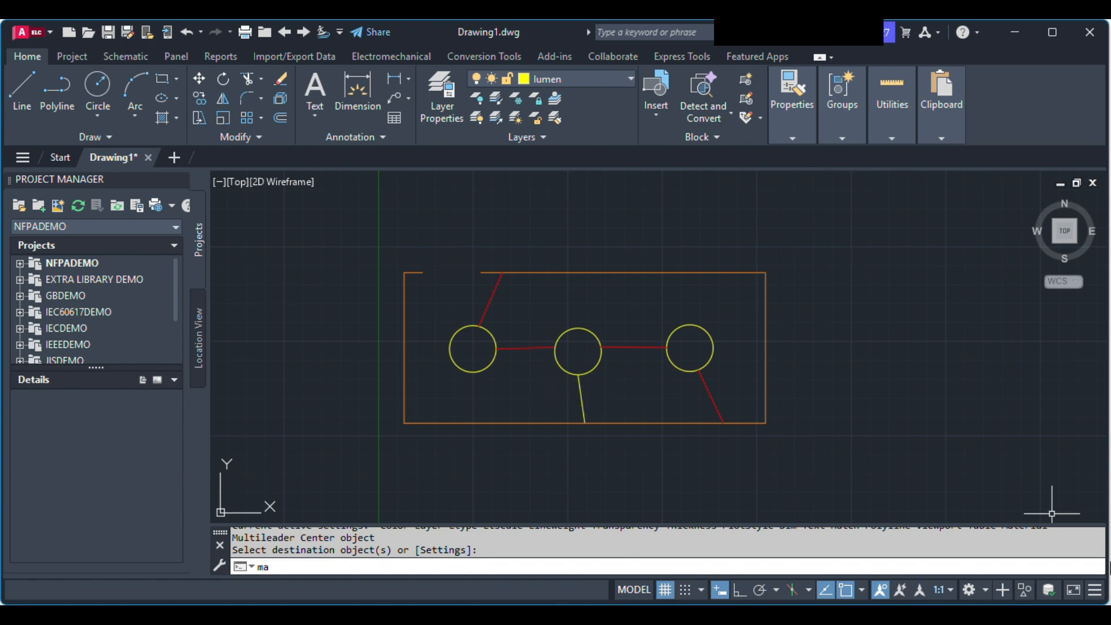
key(Return)
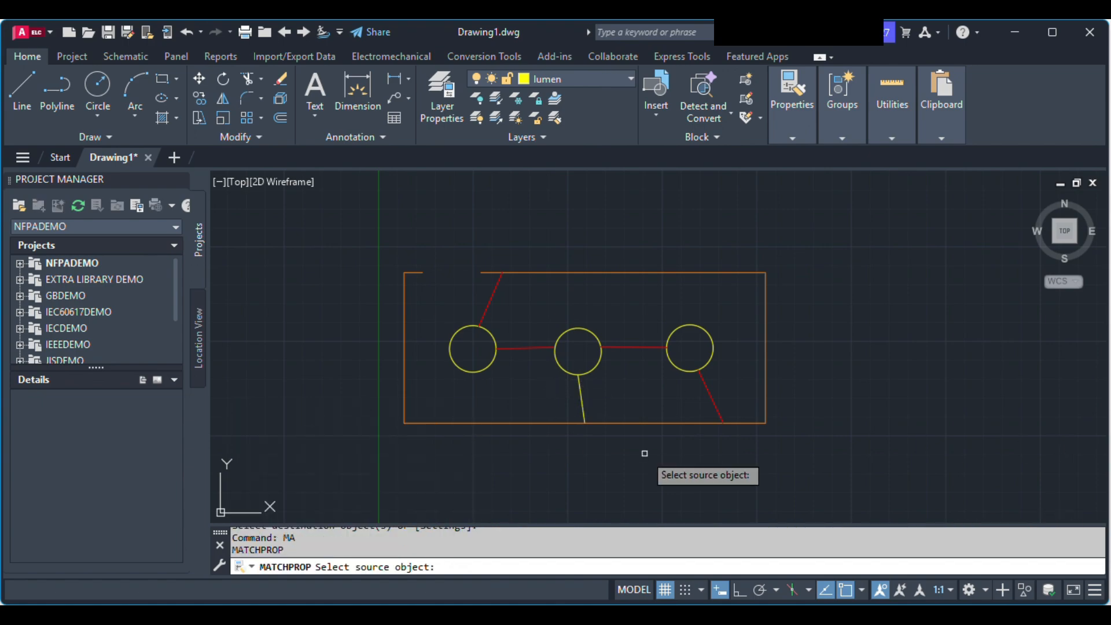
click(583, 401)
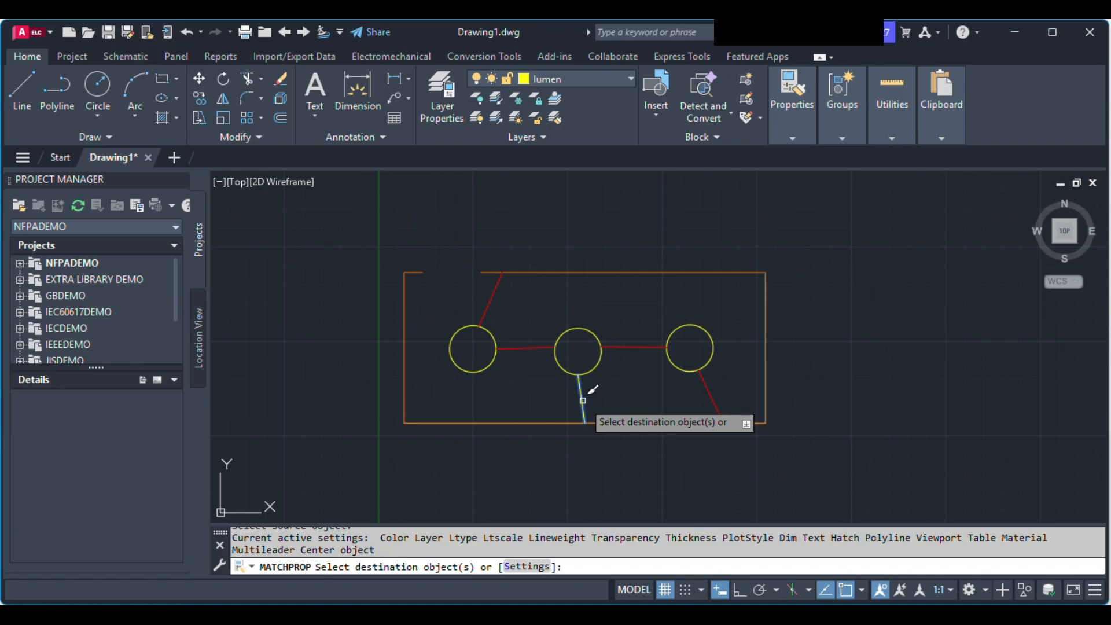
click(634, 348)
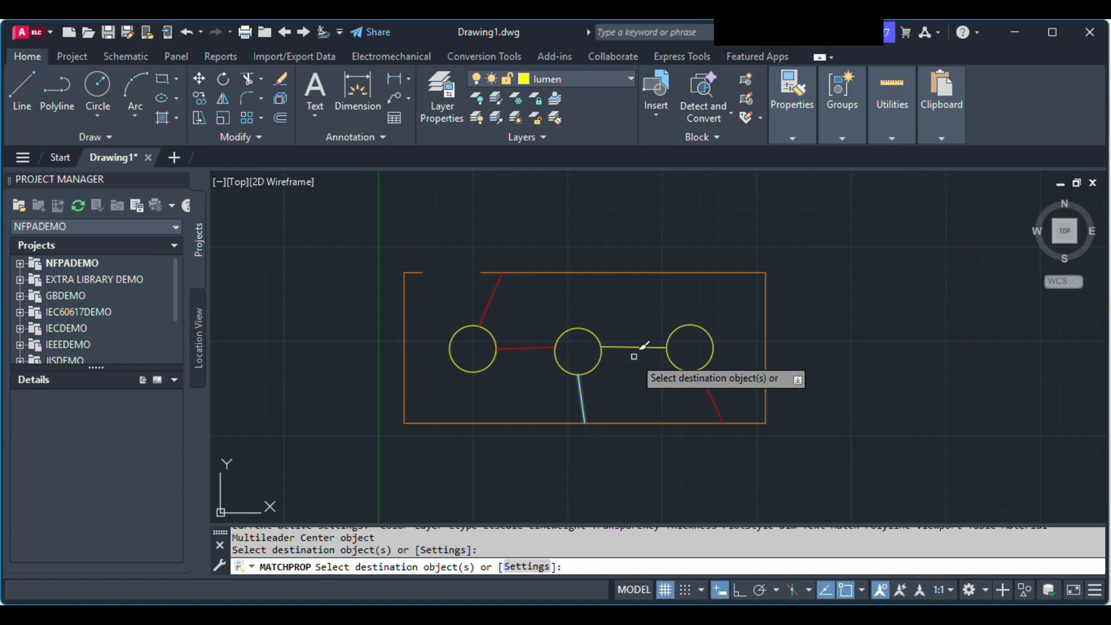
key(Escape)
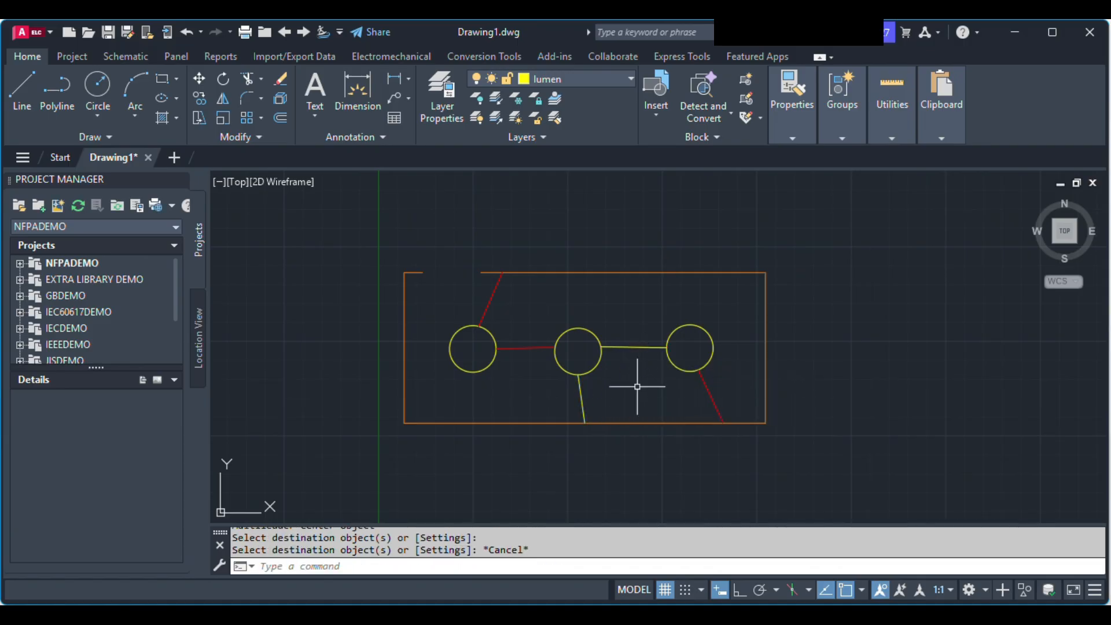
key(ctrl+z)
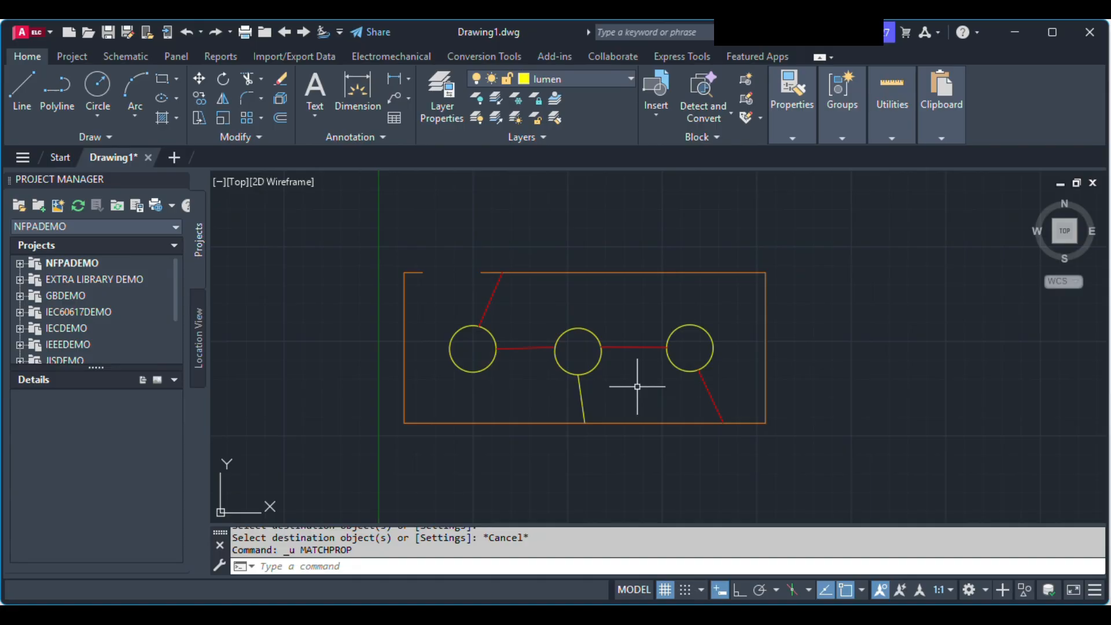
Match the properties of the line below the middle circle to the wire between the second and third circles
text(m)
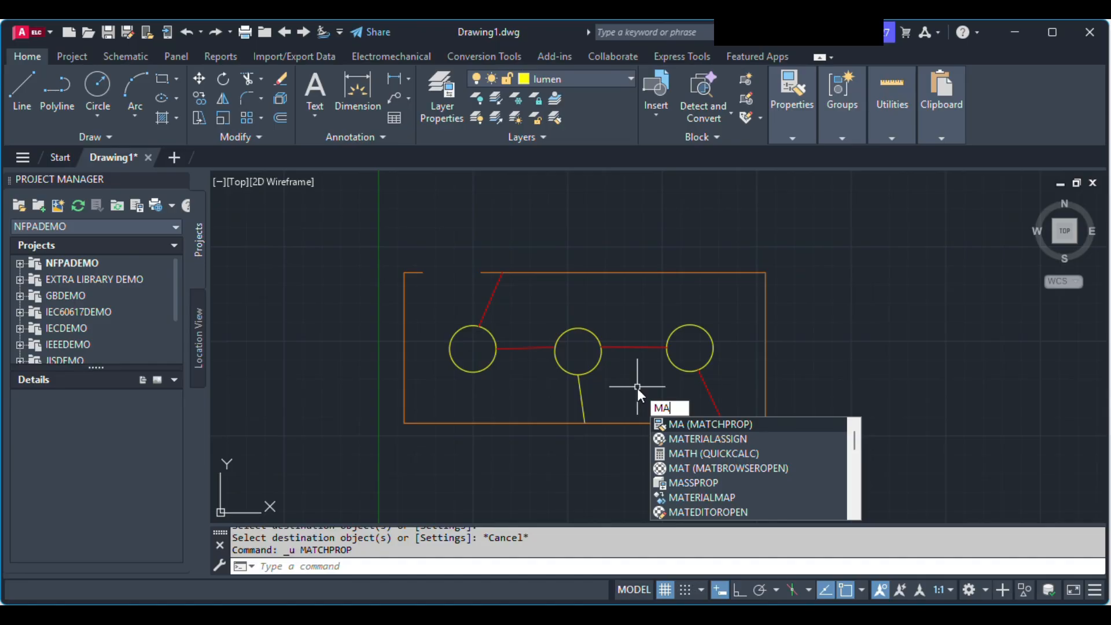
key(Return)
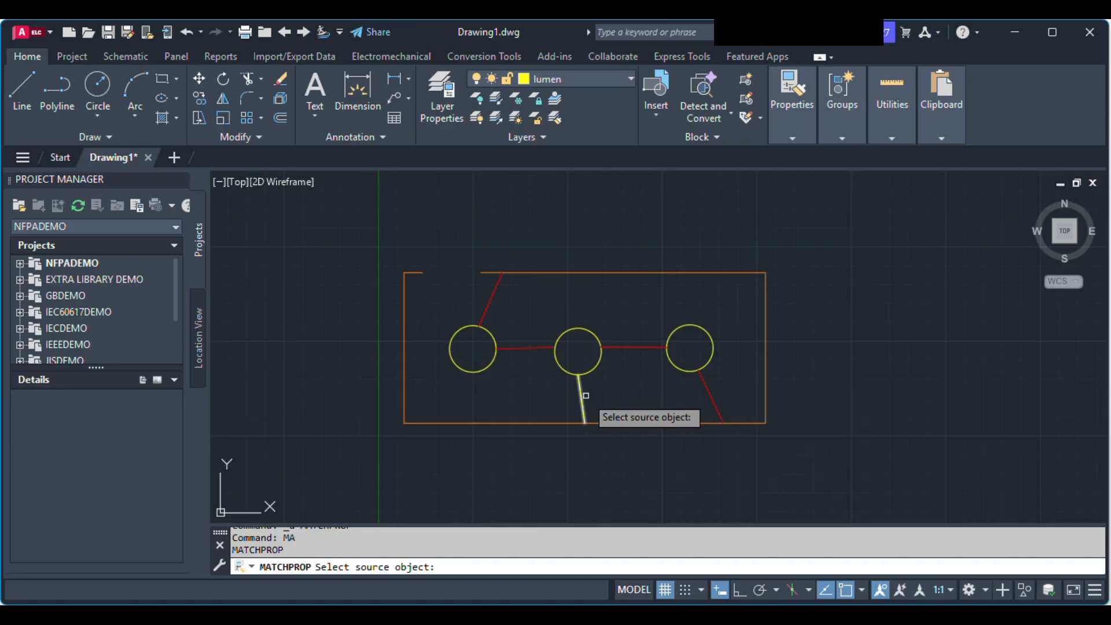
click(624, 348)
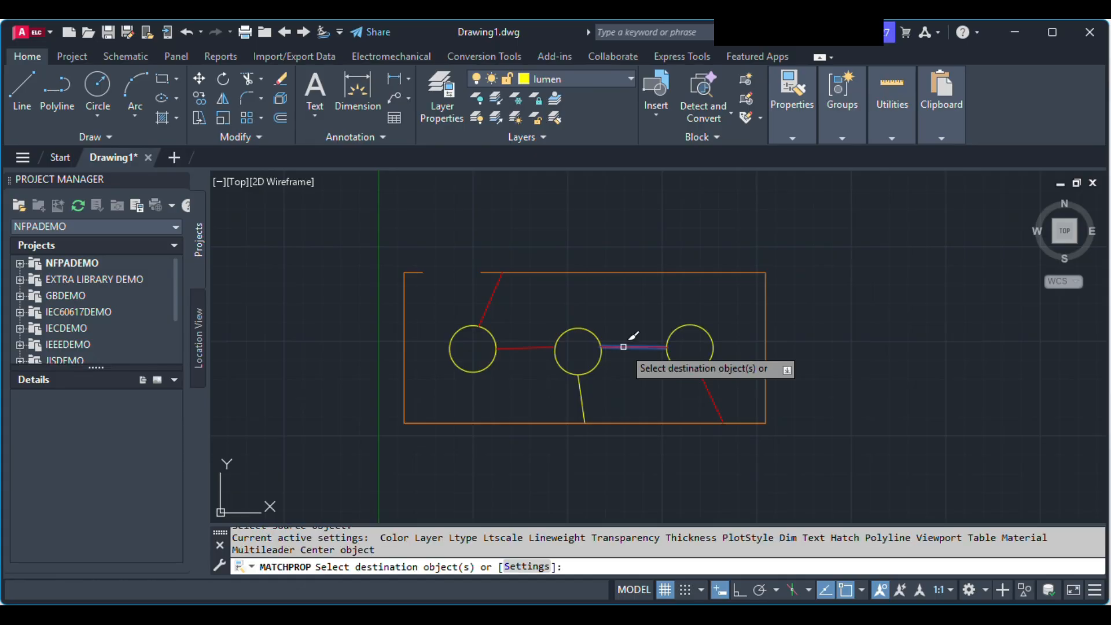
click(582, 400)
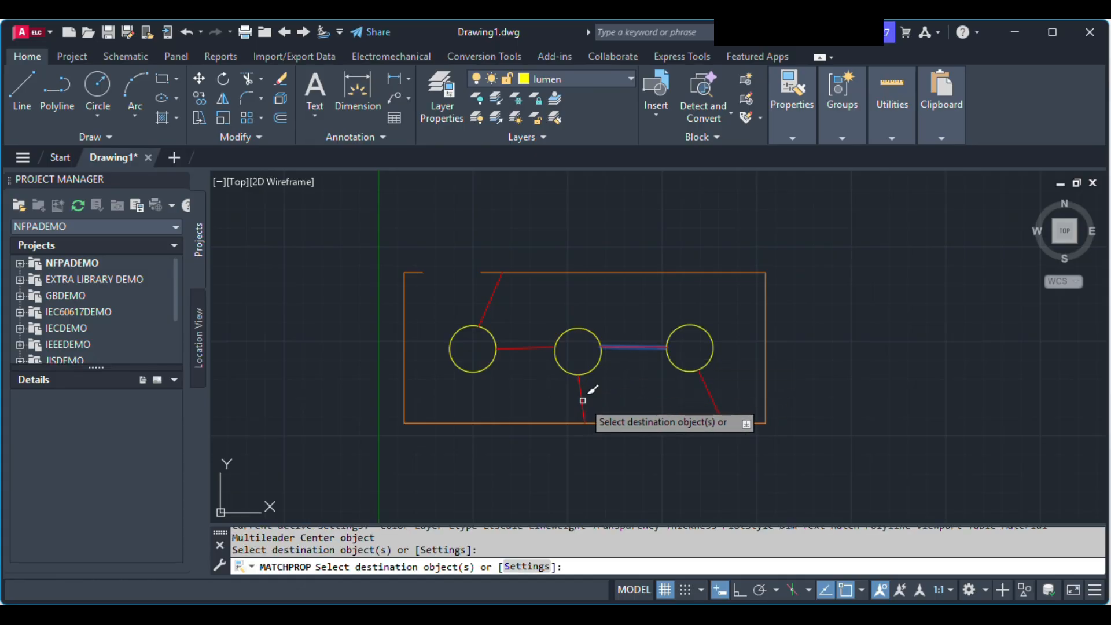
key(Escape)
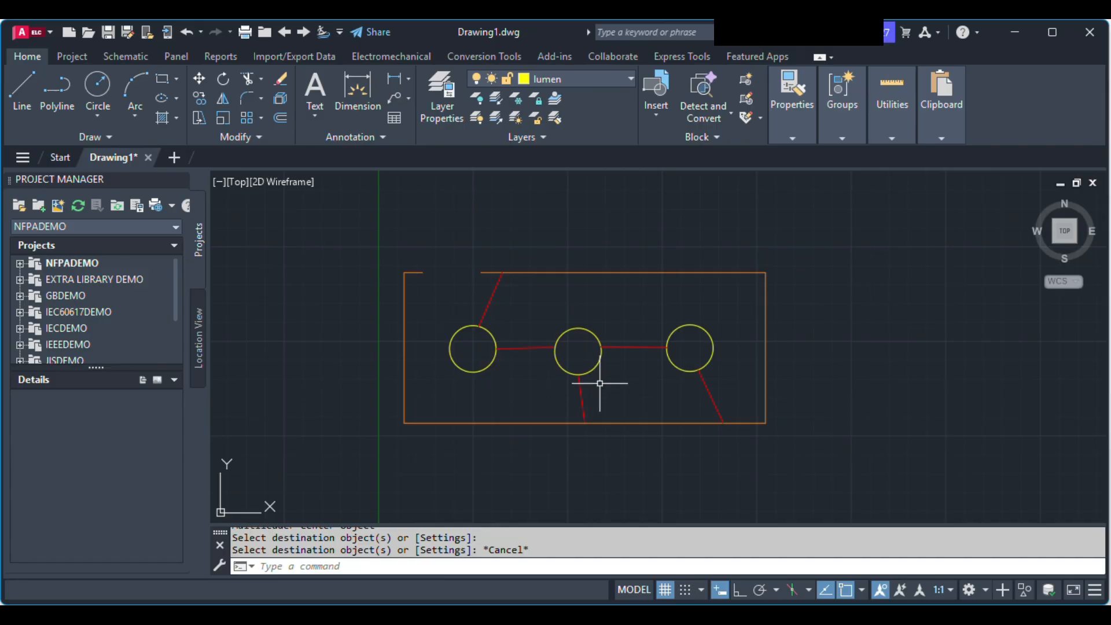
Make the wires layer current
click(607, 82)
click(607, 82)
click(607, 82)
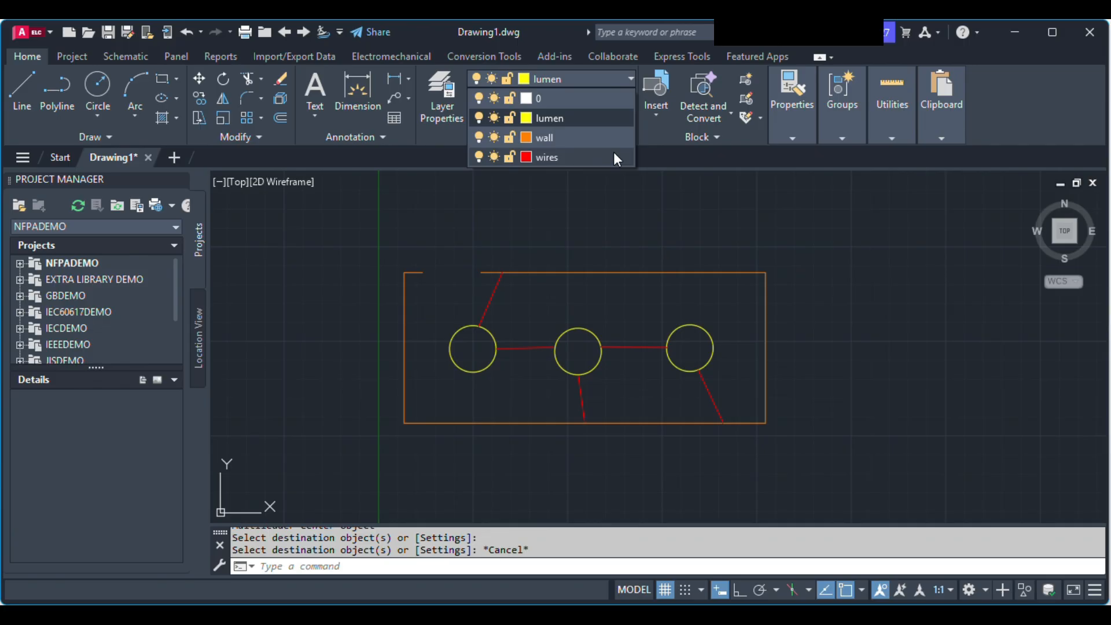
click(615, 154)
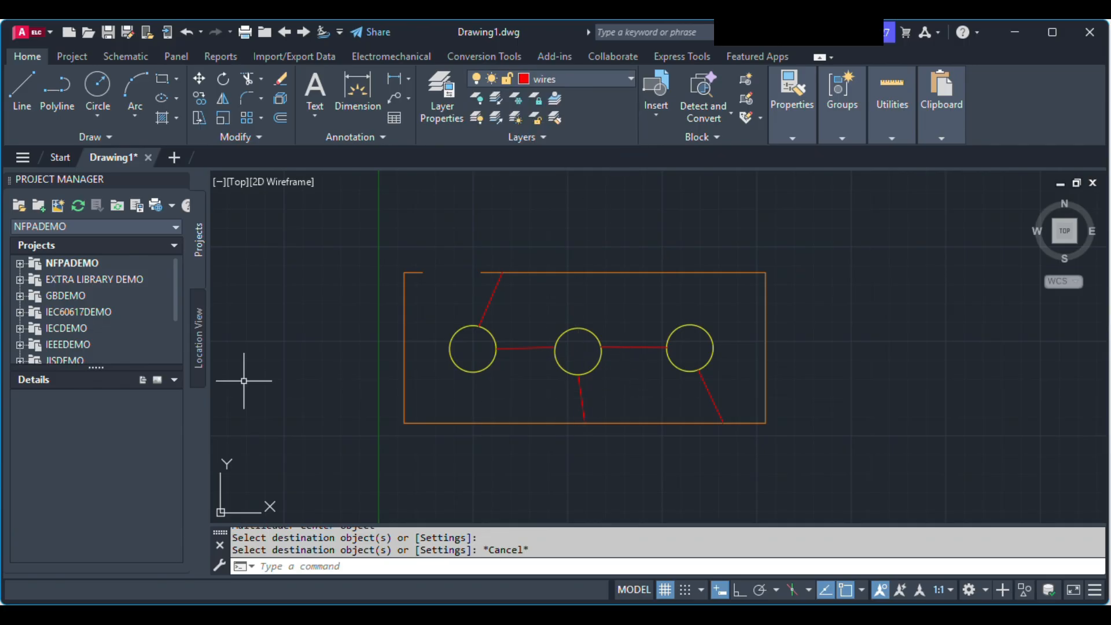